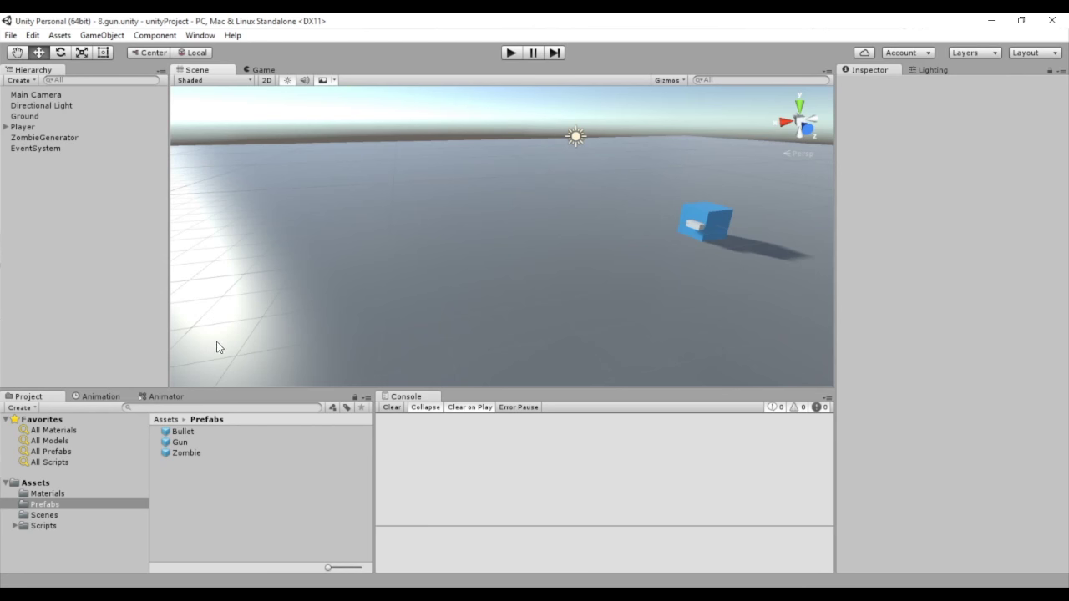
Add a Zombie instance from the Prefabs folder to the scene and frame it in view
left_click_drag(195, 450, 350, 261)
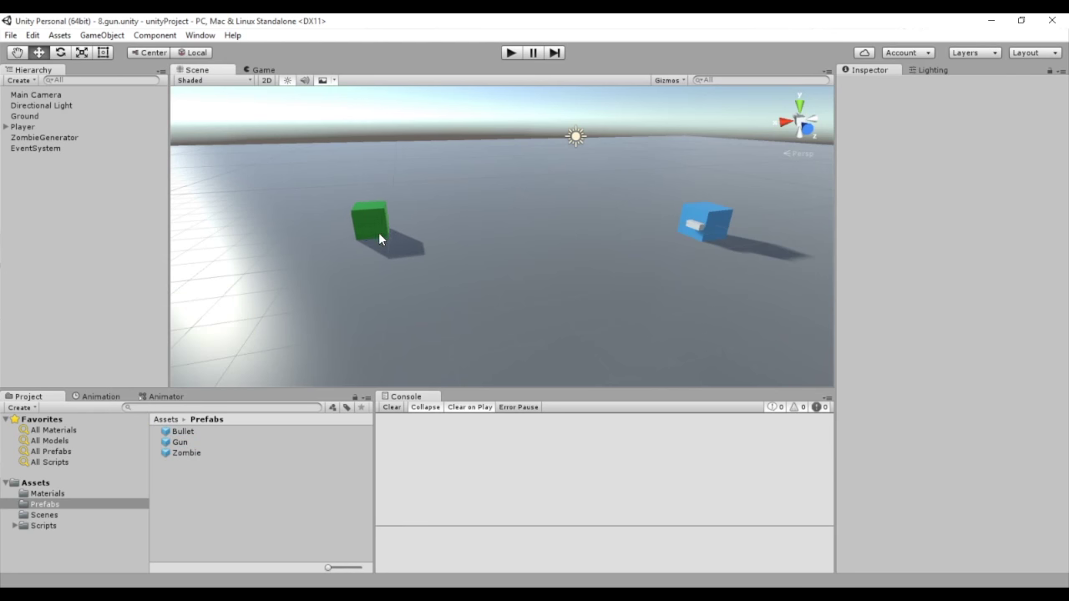
left_click_drag(349, 258, 377, 232)
double_click(44, 92)
mouse_move(459, 211)
left_mouse_down("alt")
mouse_move(460, 255)
mouse_move(401, 232)
left_mouse_up("alt")
scroll(458, 254, "down", 2)
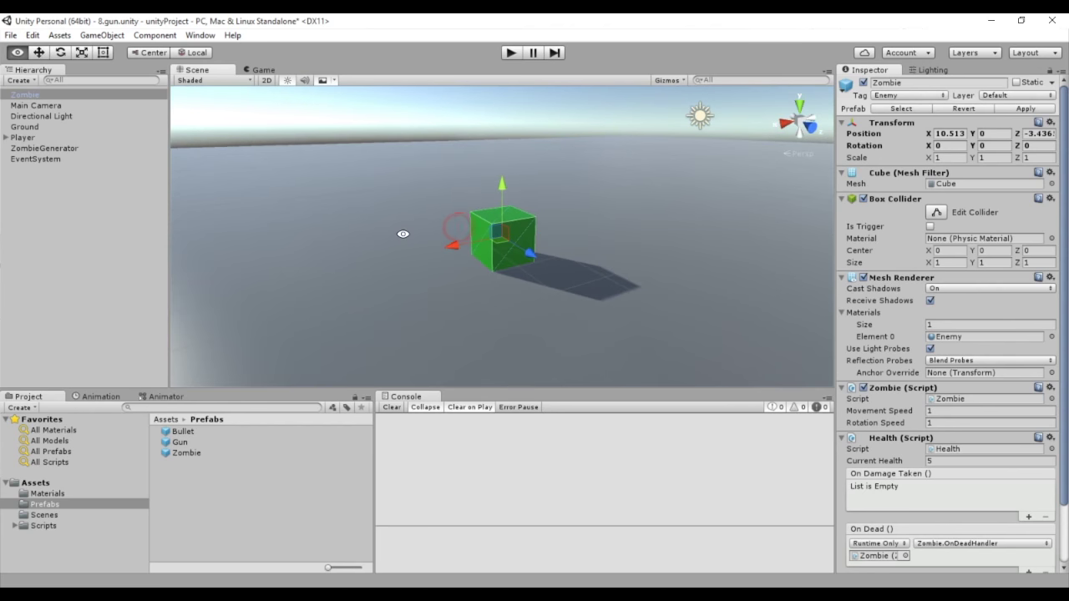
Create a UI Image through GameObject > UI > Image, then select and frame the new Canvas
left_click(92, 39)
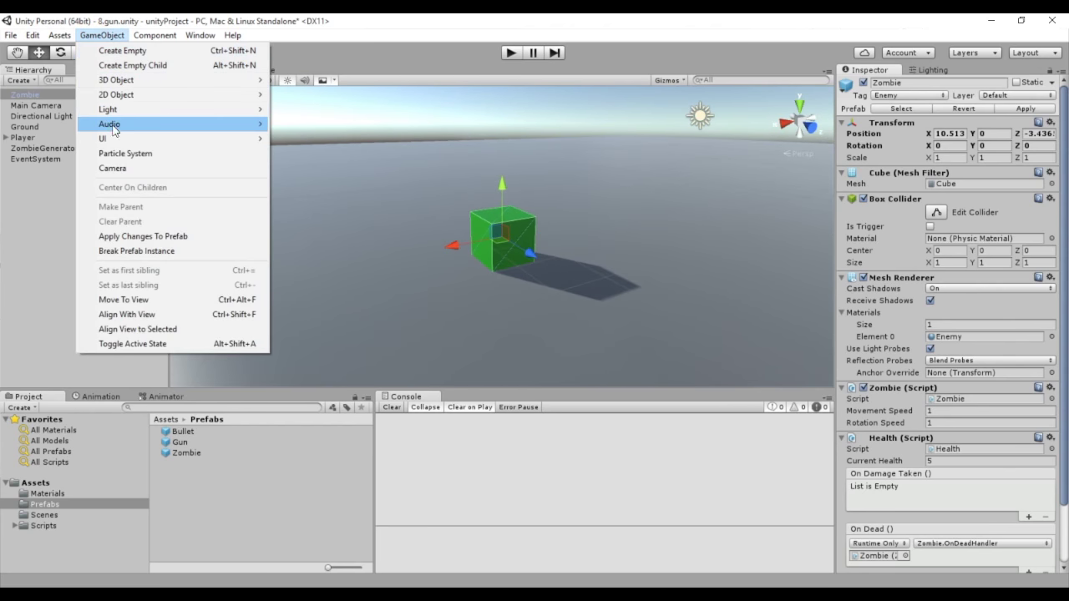
mouse_move(116, 138)
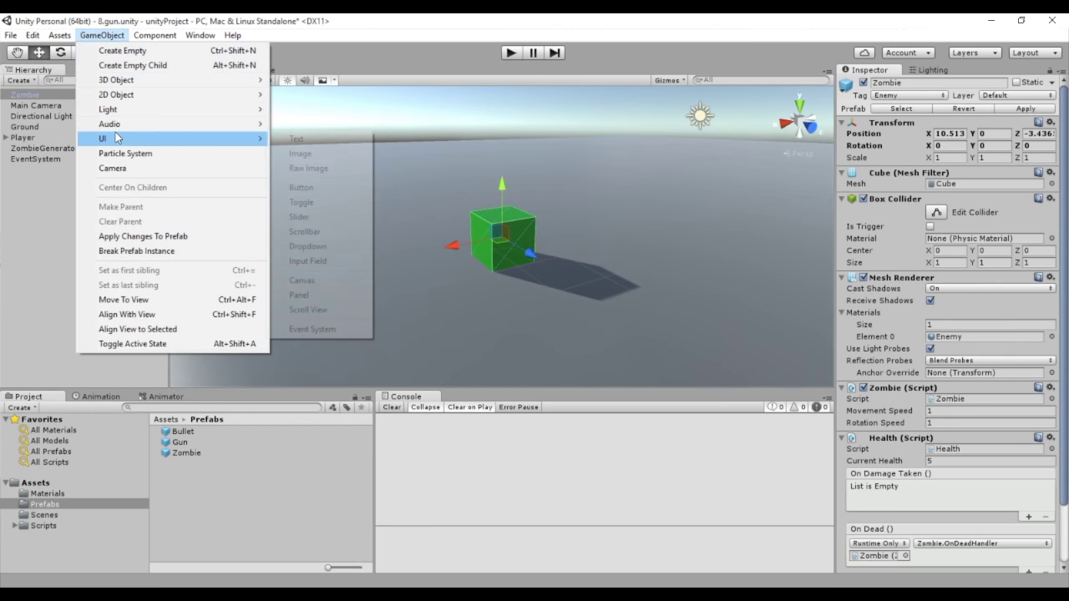
left_click(346, 159)
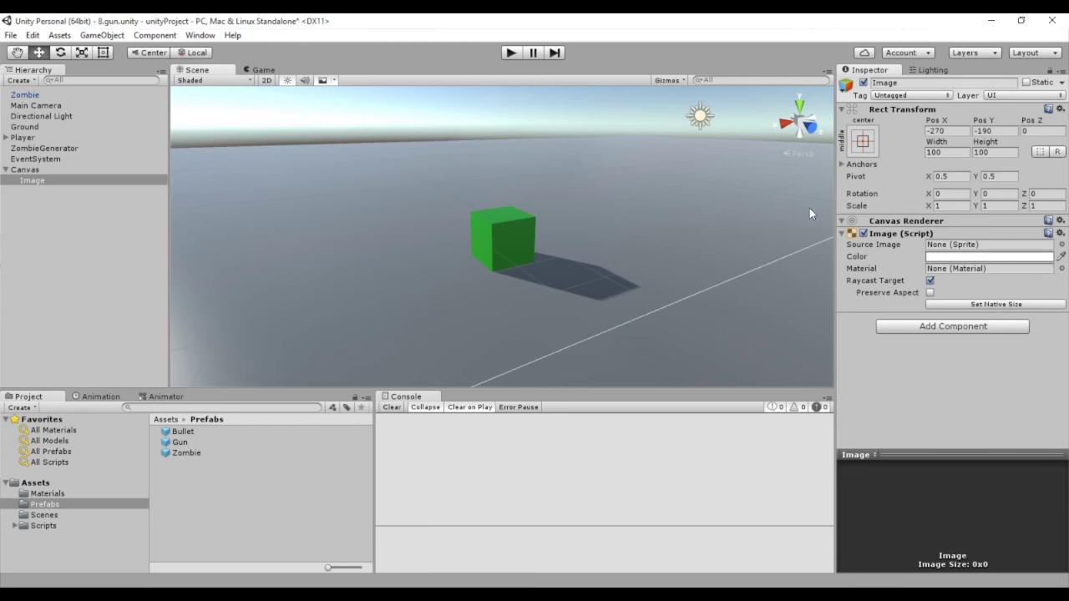
double_click(46, 169)
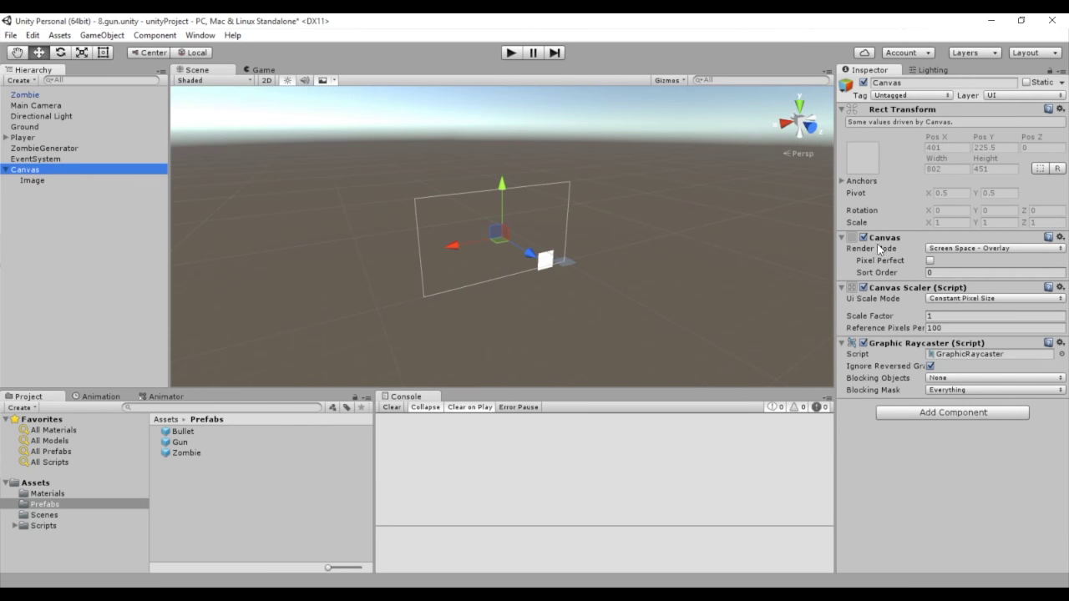
Set the Canvas Render Mode to World Space and parent the Canvas under the Zombie
left_click(952, 250)
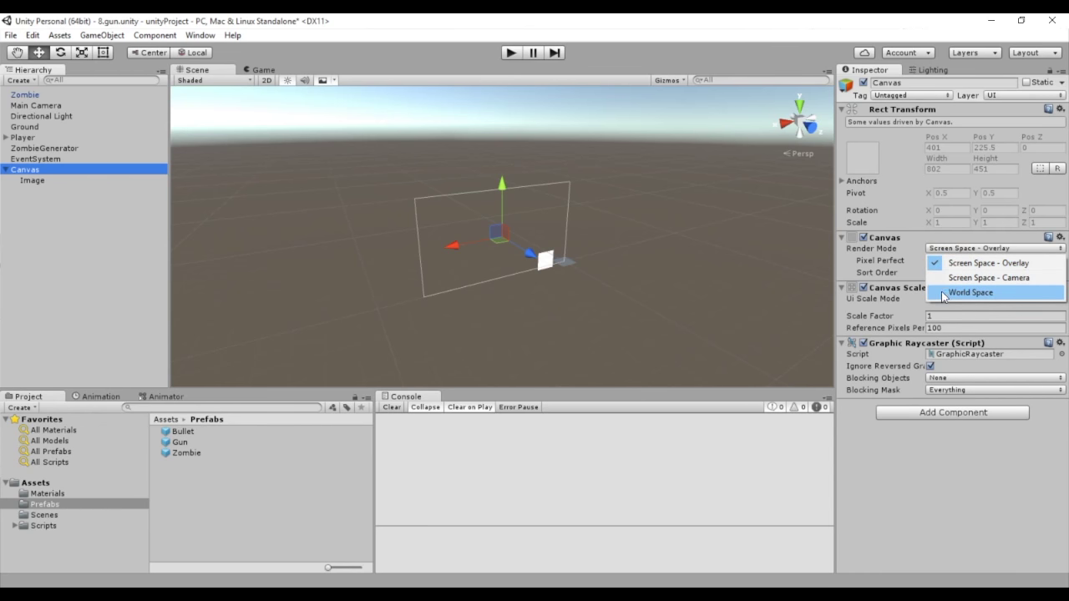
left_click(945, 294)
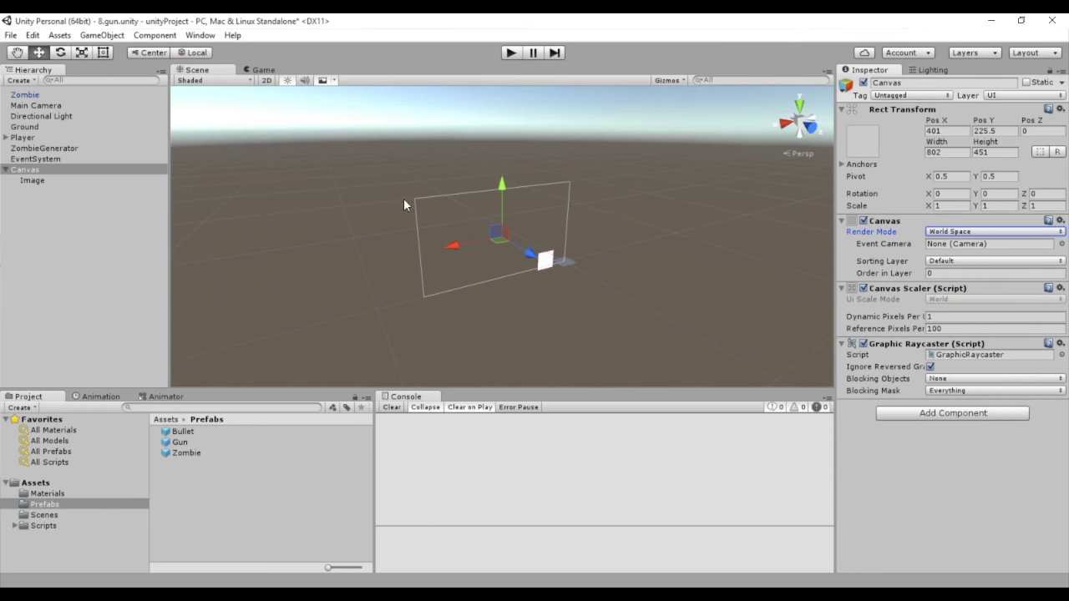
left_click(25, 169)
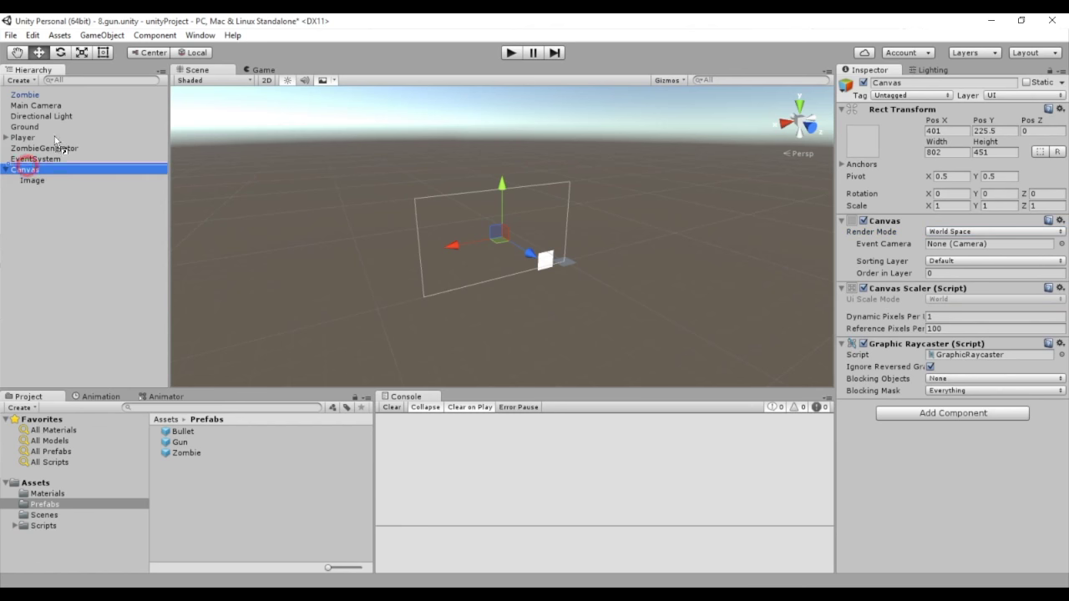
left_click_drag(52, 151, 47, 96)
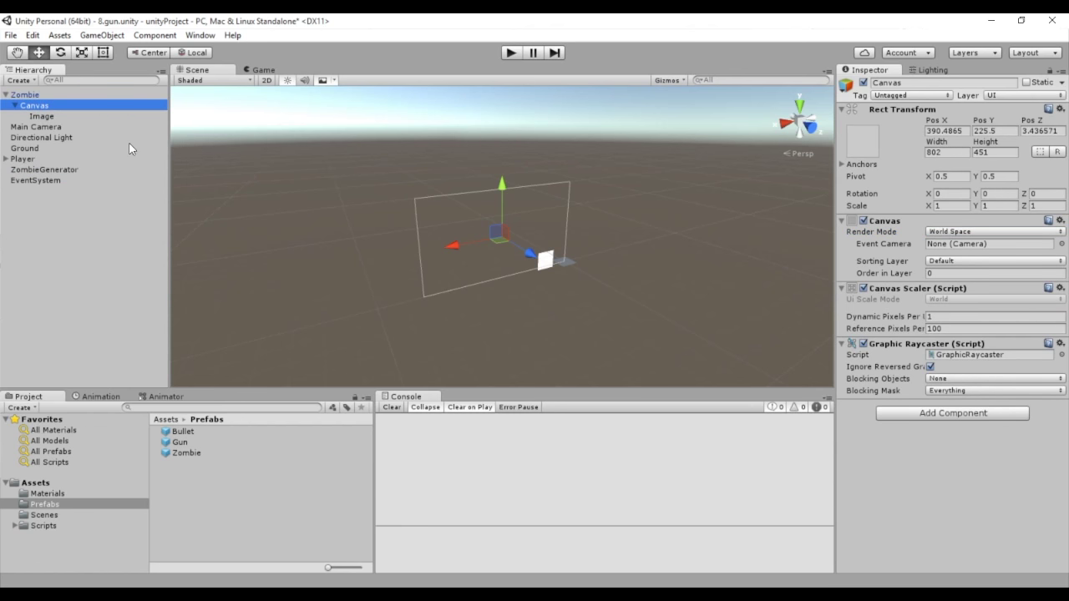
Set the Canvas position to 0, its width to 1 and its height to 0.25
left_click(940, 132)
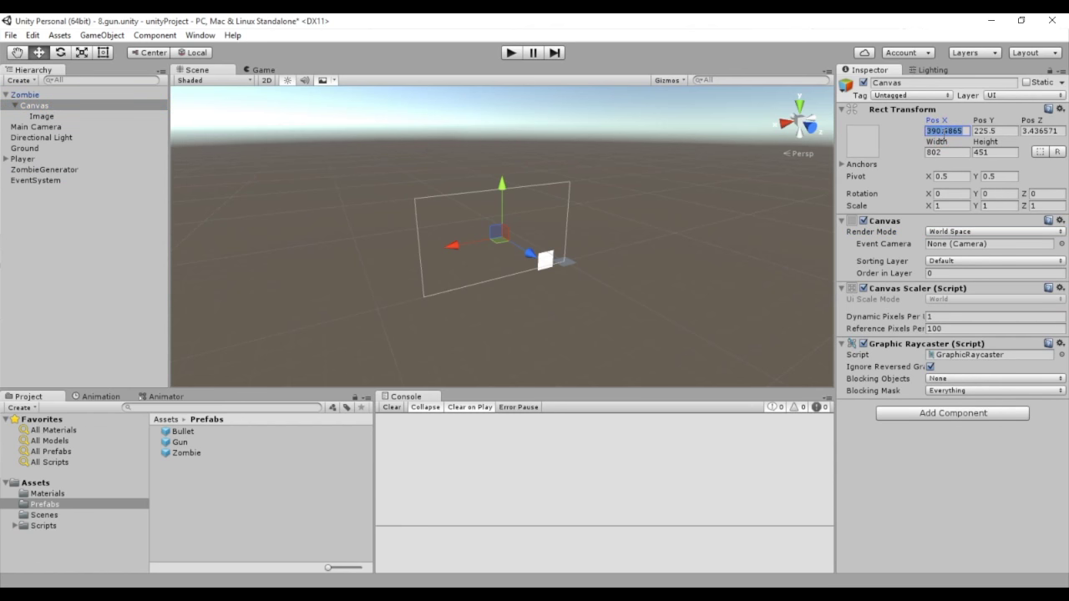
type("0")
key("Tab")
type("0")
key("Tab")
type("0")
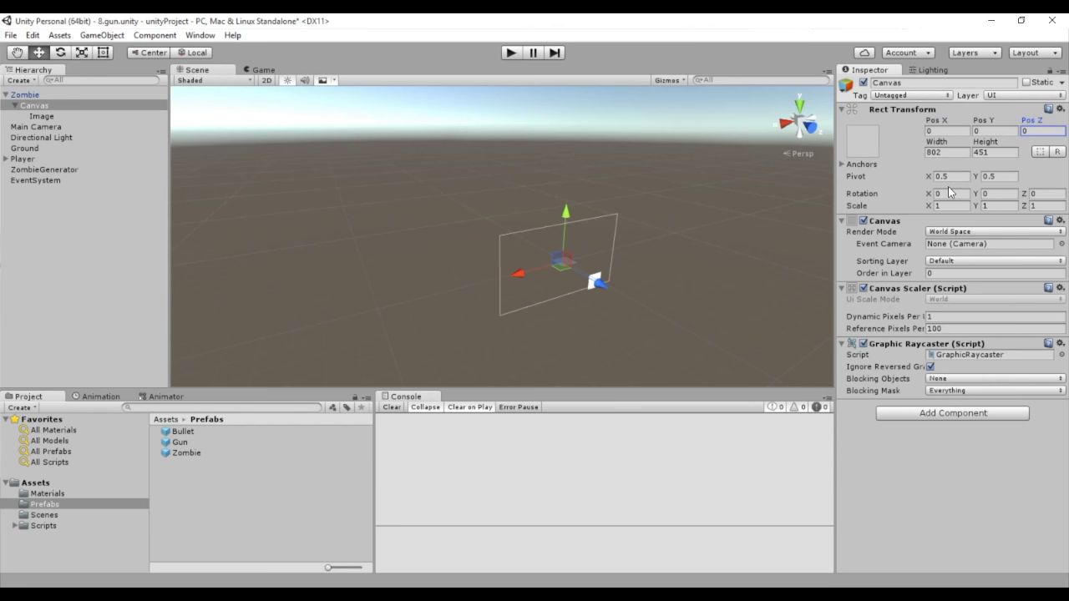
left_click(959, 152)
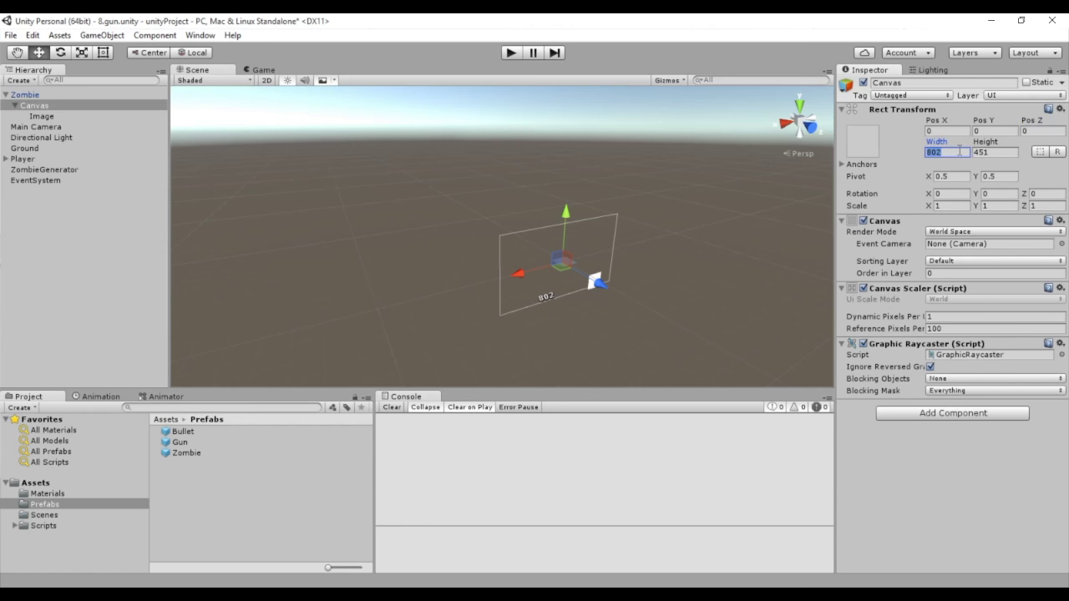
type("1")
key("Tab")
type("0.25")
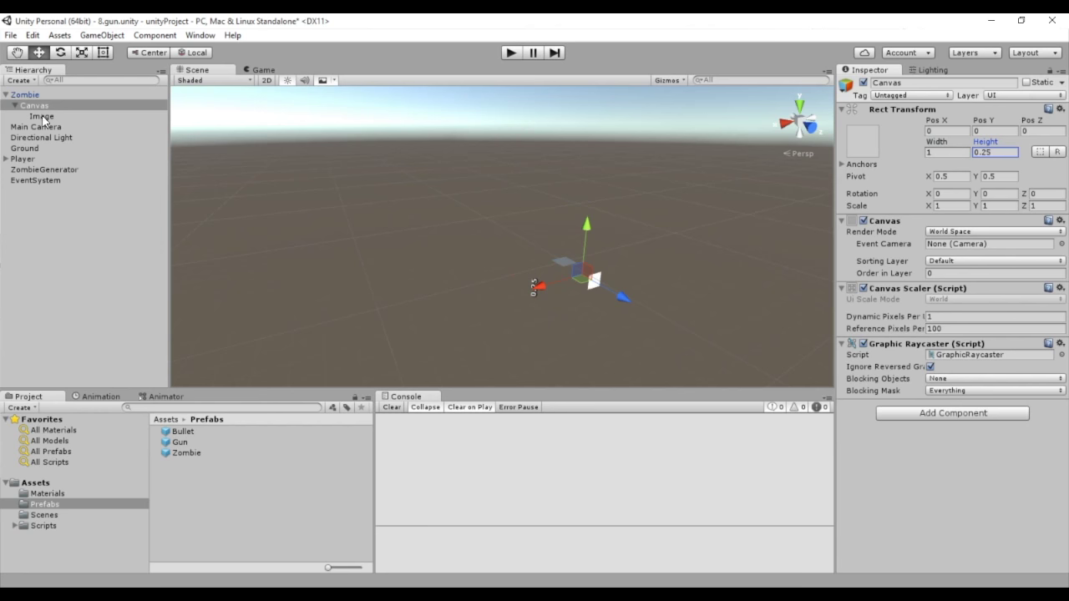
Set the Image position to 0, width 1 and height 0.25, and frame it
left_click(42, 117)
left_click(950, 131)
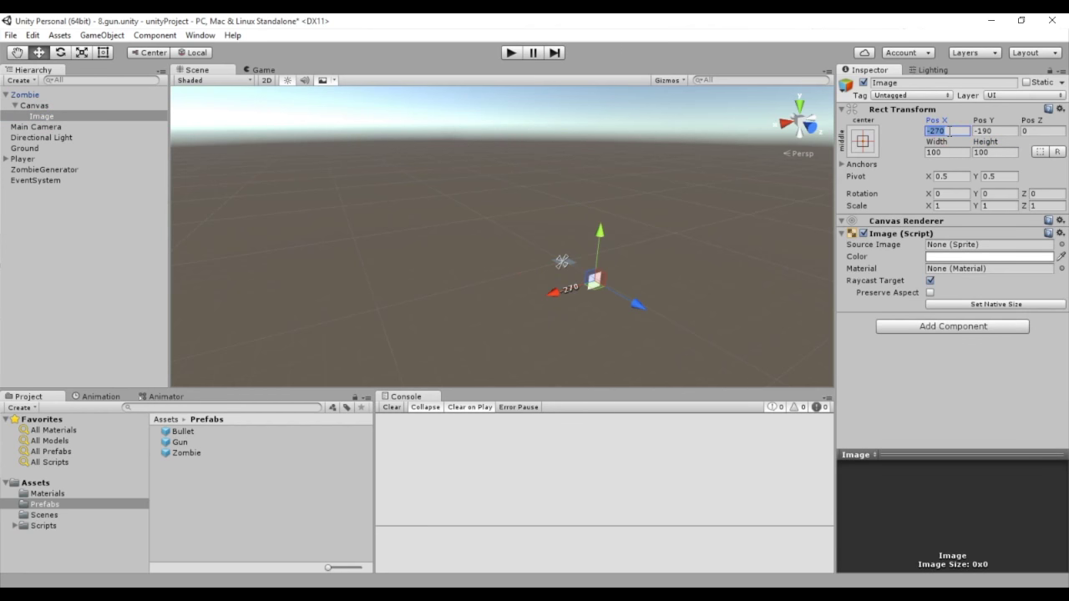
type("0")
key("Tab")
type("0")
key("Tab")
key("Tab")
type("1")
key("Tab")
type("0.25")
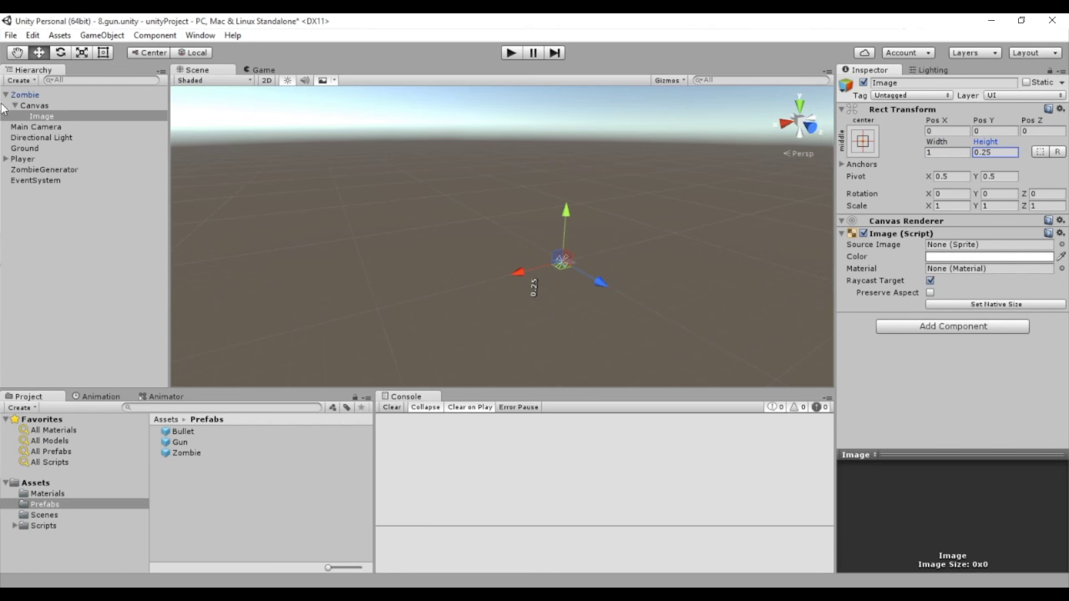
double_click(46, 117)
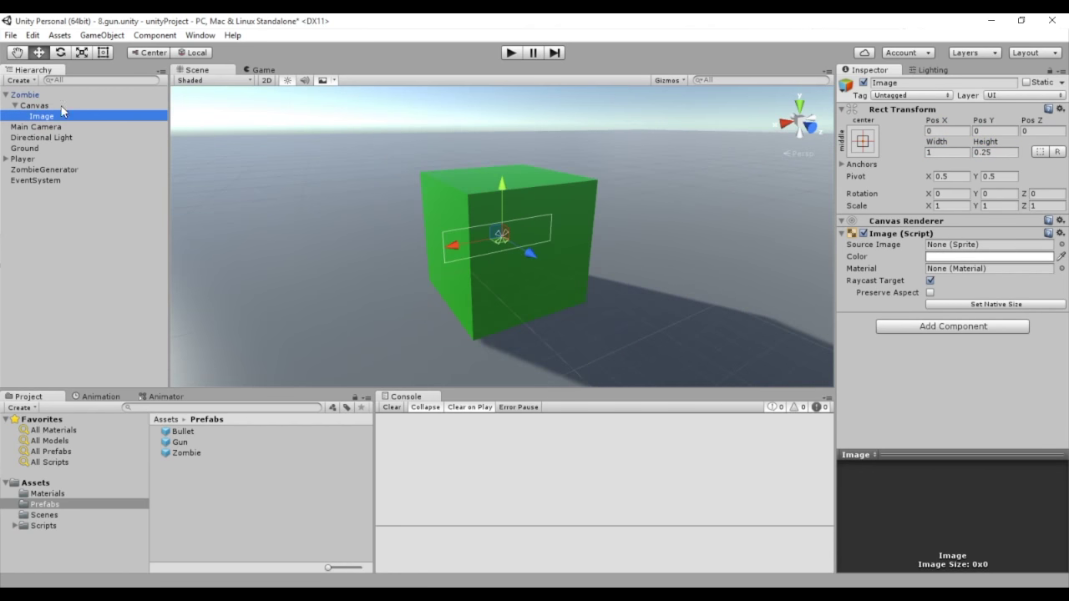
Raise the Canvas to about Y 0.726, Z 0.44 so the bar sits atop the cube
double_click(50, 105)
left_click_drag(499, 185, 517, 137)
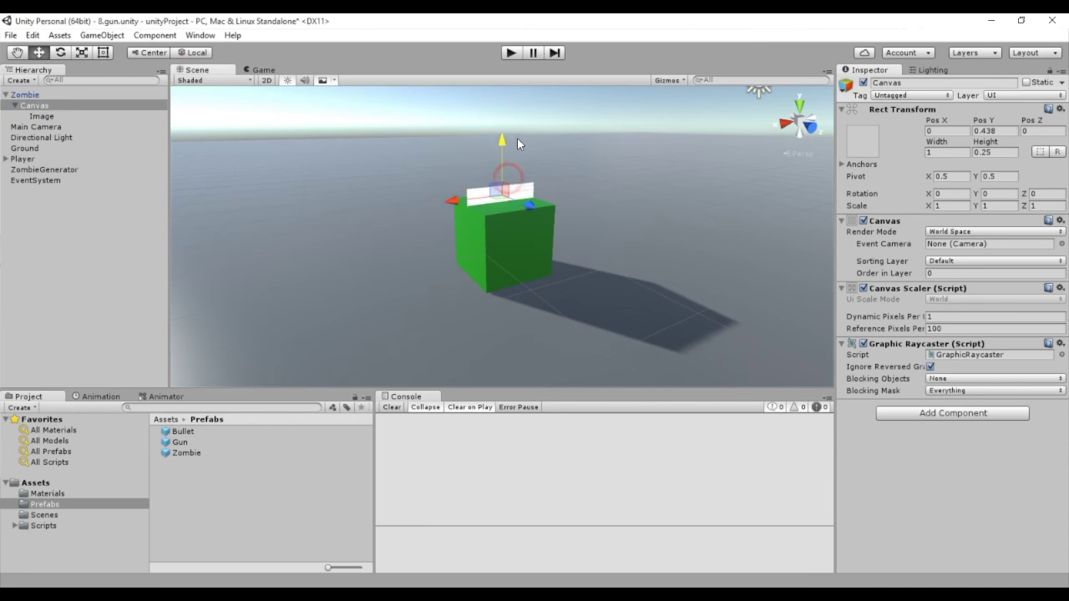
mouse_move(418, 221)
left_mouse_down("alt")
mouse_move(556, 225)
mouse_move(585, 194)
left_mouse_up("alt")
mouse_move(585, 250)
left_mouse_down("alt")
mouse_move(326, 245)
mouse_move(364, 223)
left_mouse_up("alt")
left_click(62, 117)
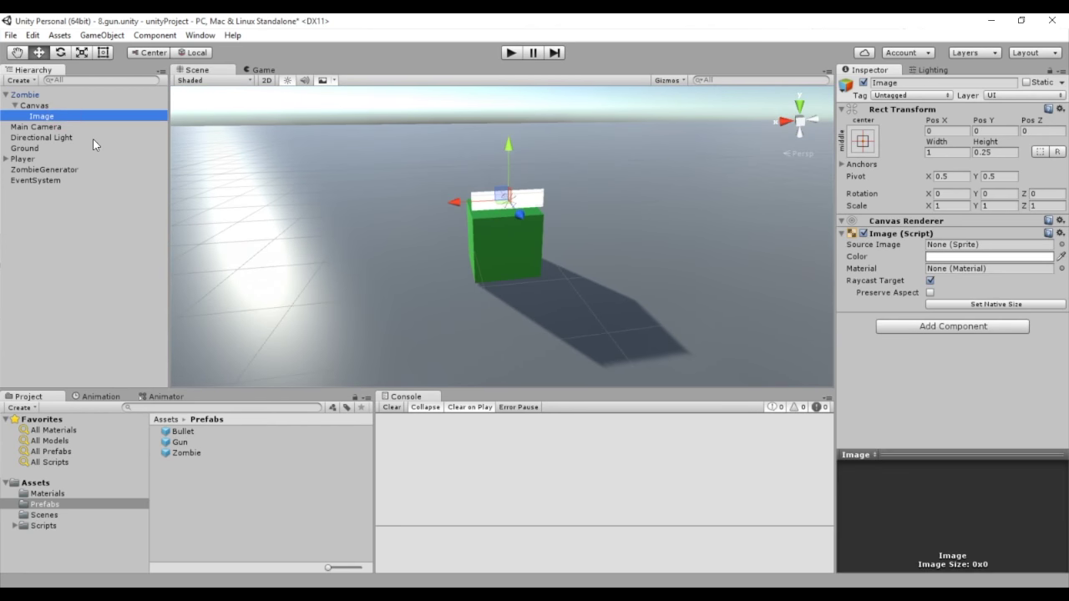
Rename the Image to HealthBar
key("F2")
type("HealthBar")
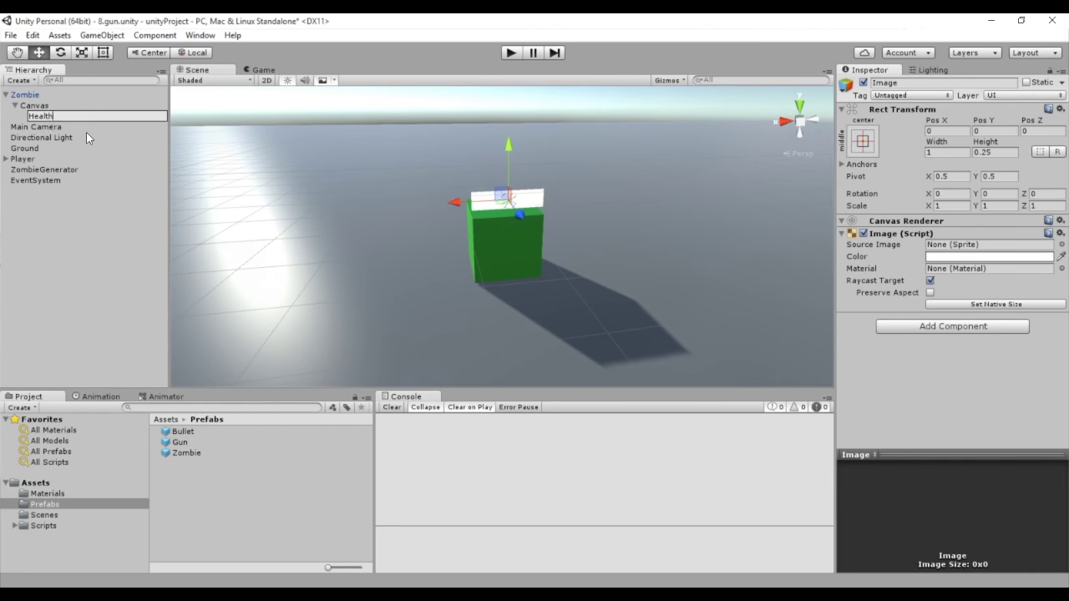
key("Return")
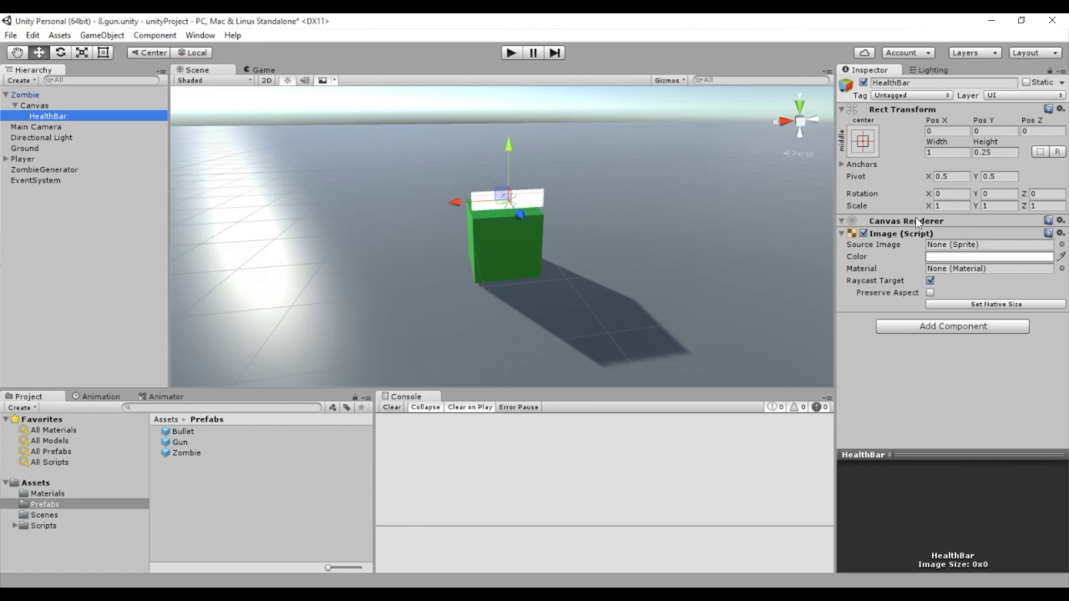
Colour the HealthBar dark red (B20000) and orbit to see the red bar
left_click(941, 258)
left_click(176, 274)
left_click_drag(175, 274, 203, 281)
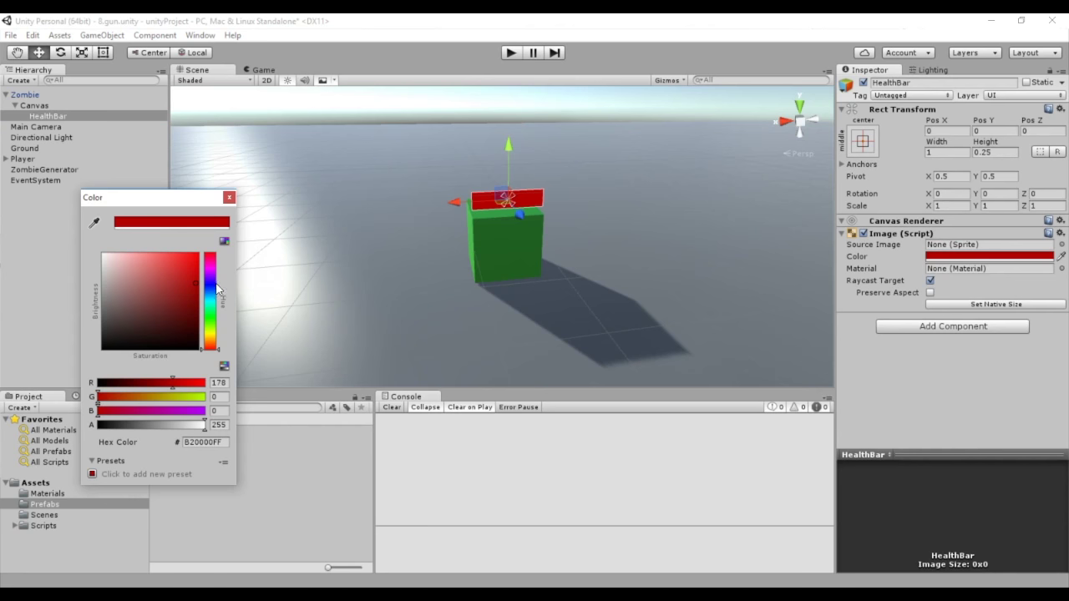
left_click(229, 197)
left_click_drag(334, 207, 508, 283, "alt")
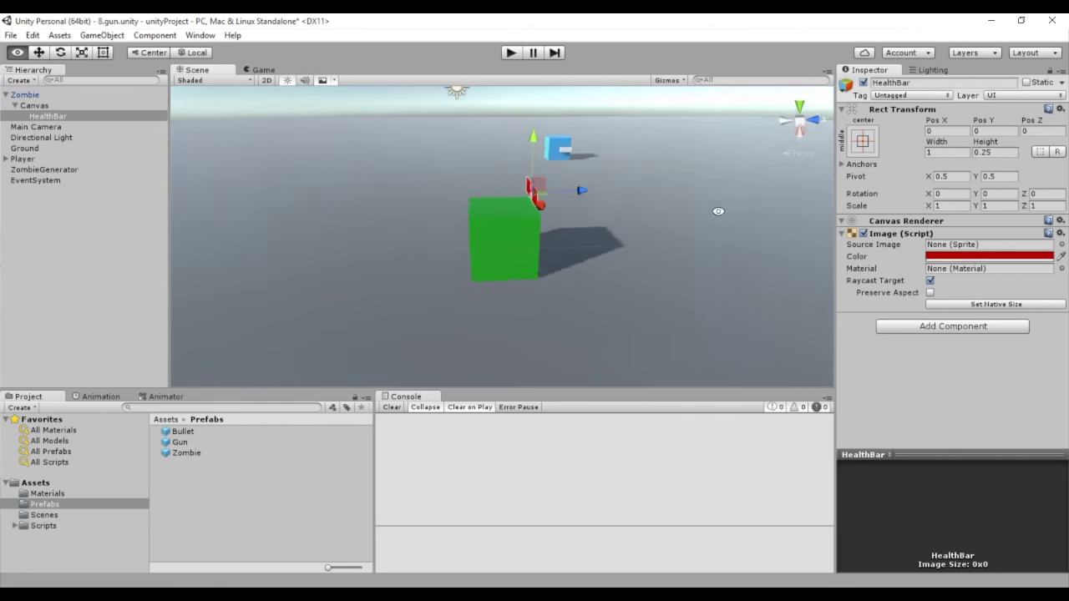
middle_click_drag(508, 283, 504, 282)
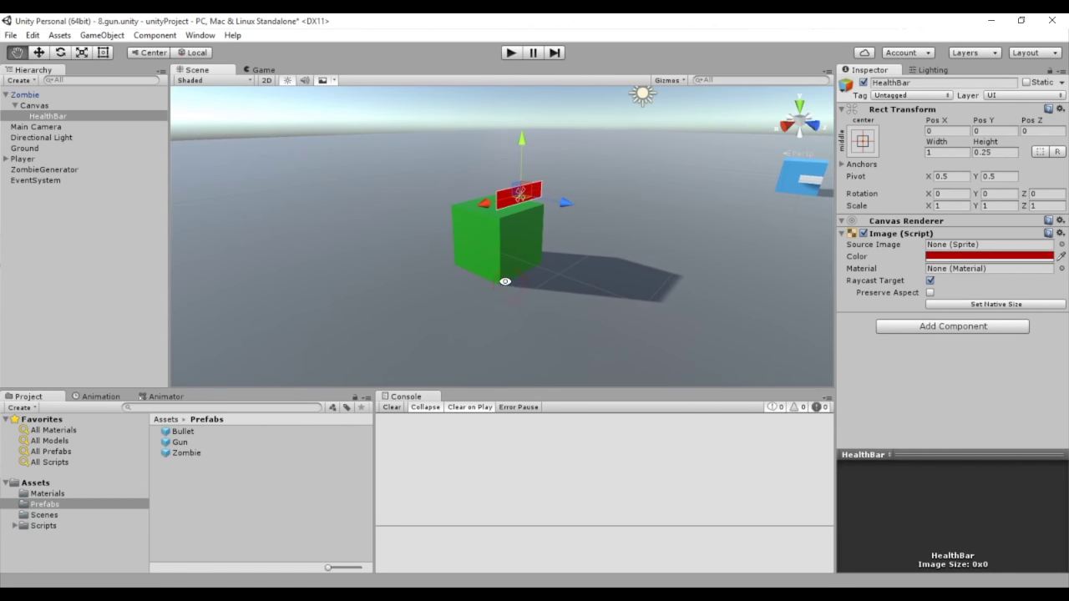
Set the HealthBar Pivot X to 1, test the X scale, and reset it to 1
left_click(950, 176)
left_click_drag(929, 206, 918, 213)
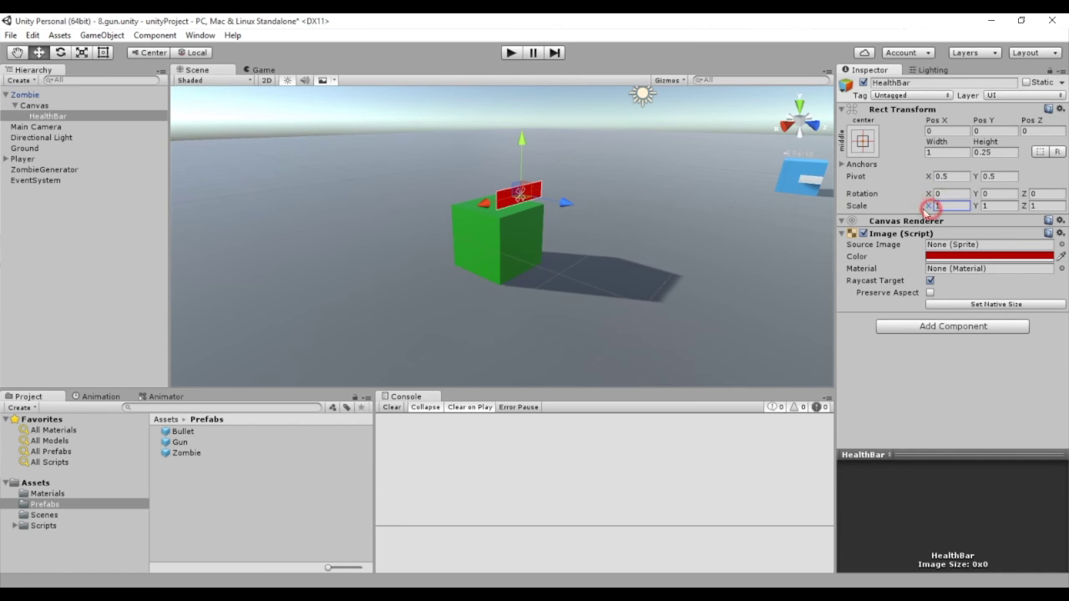
type("0.6")
key("ctrl+z")
left_click(951, 177)
type("1")
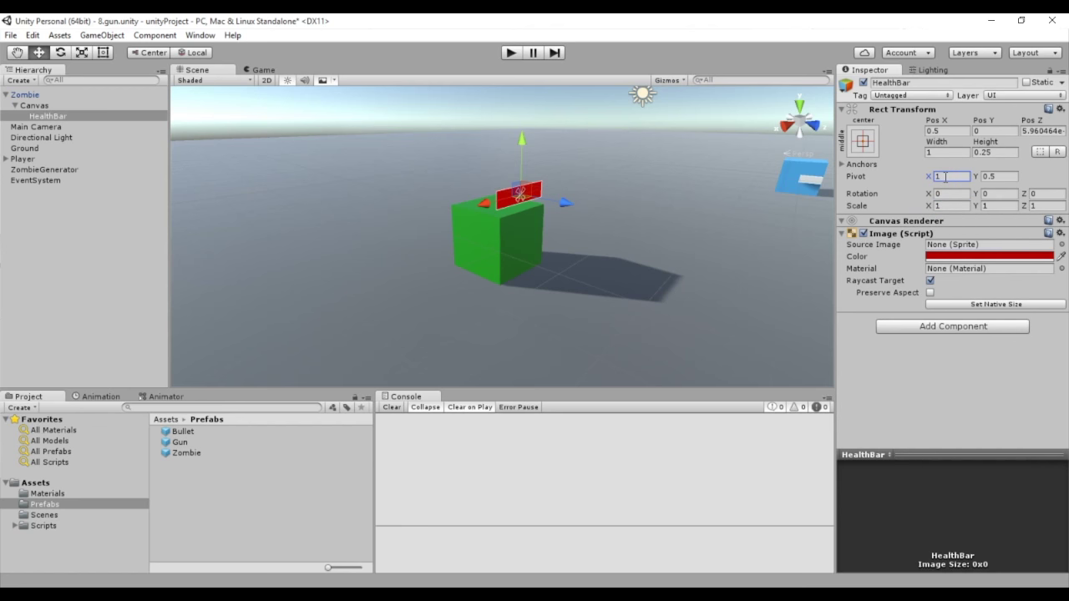
mouse_move(929, 207)
left_mouse_down()
mouse_move(909, 214)
mouse_move(941, 208)
left_mouse_up()
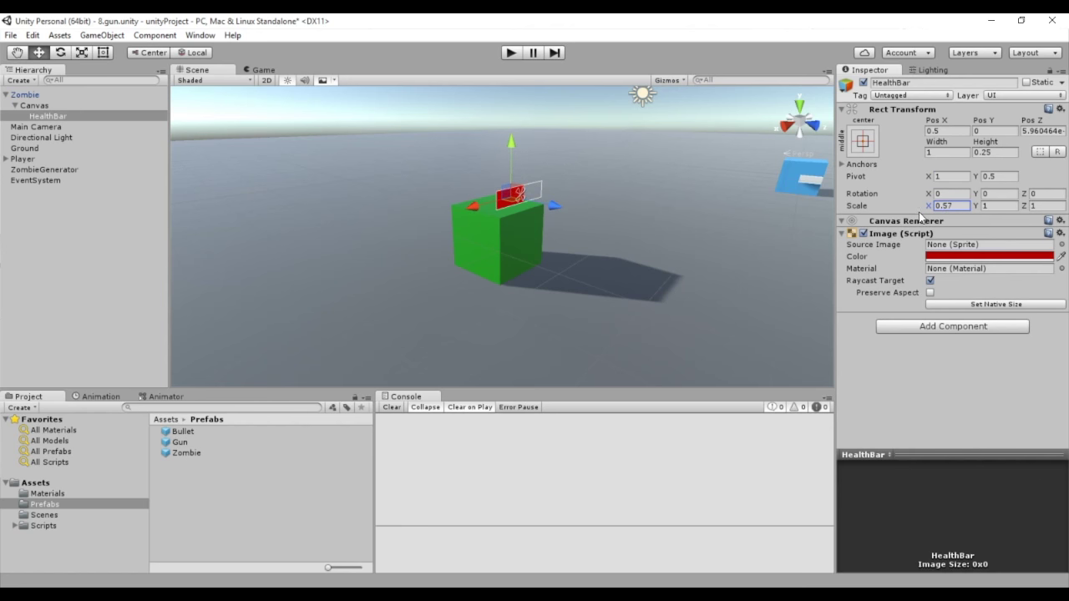
type("1")
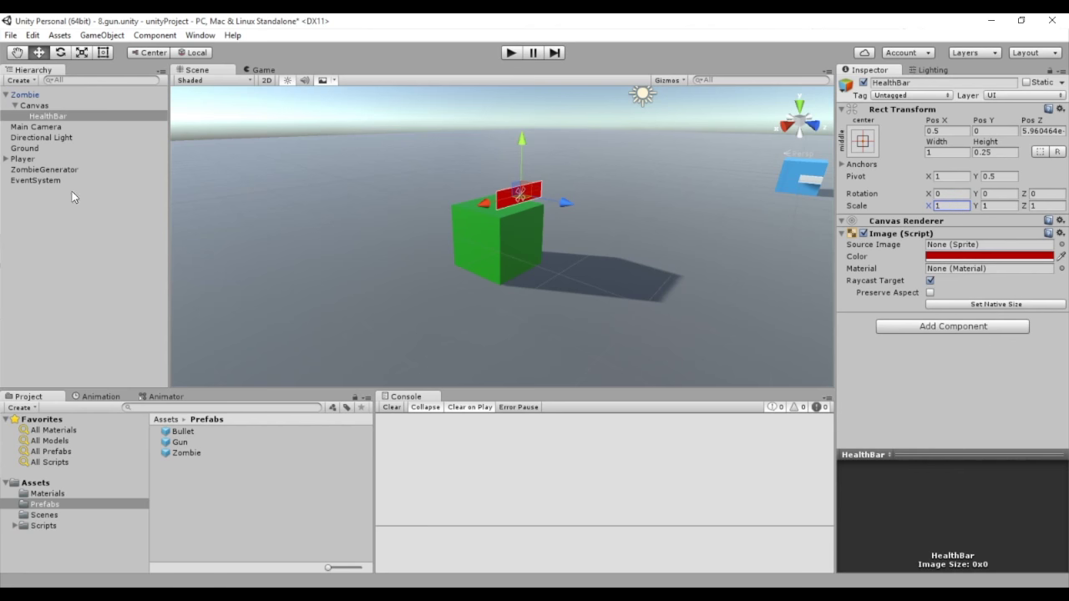
Open the Zombie's Health script in MonoDevelop
left_click(57, 92)
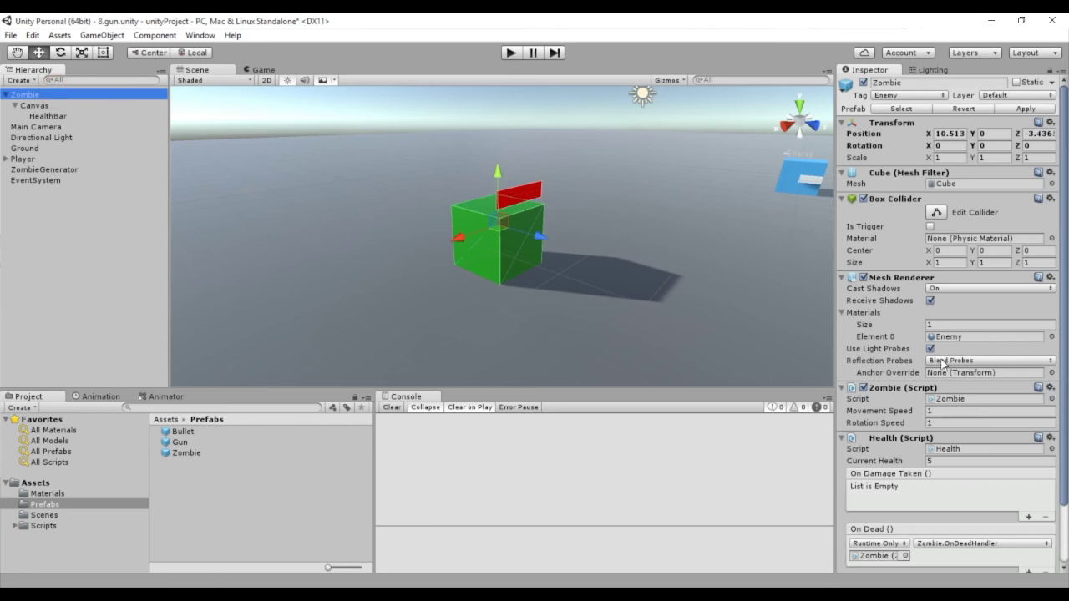
double_click(959, 450)
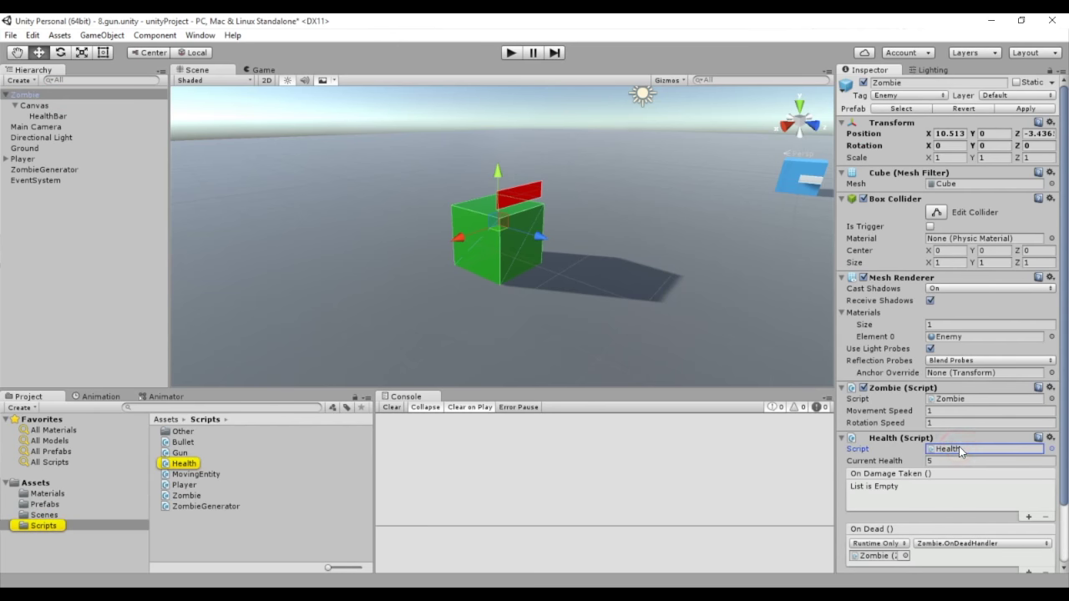
left_click(444, 179)
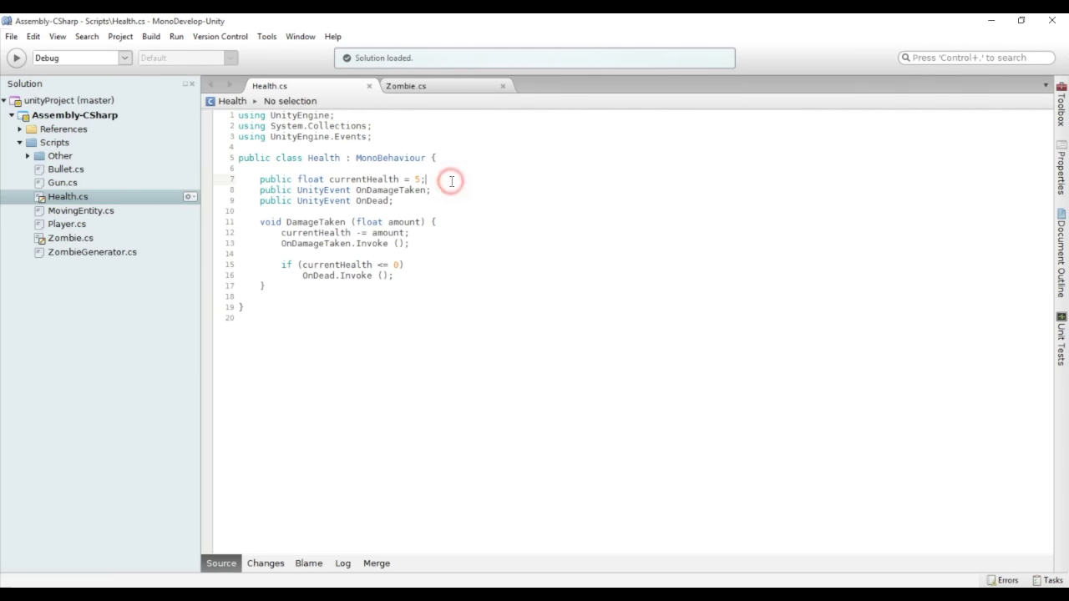
Add 'public float maxHealth = 5;' below currentHealth, save, and return to Unity
key("Return")
type("public ")
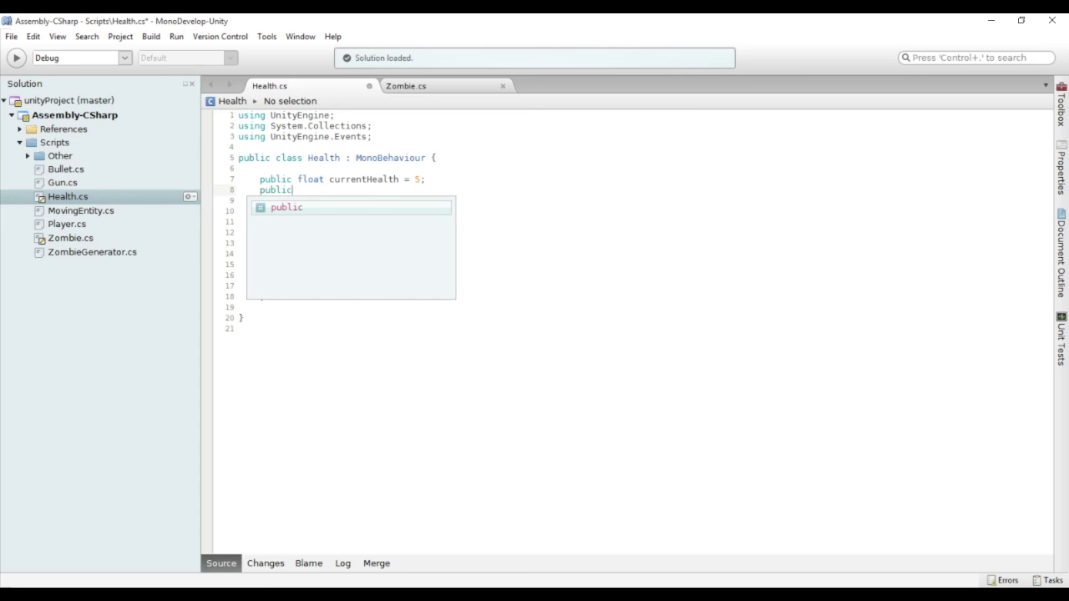
type("float maxHealth = 5;")
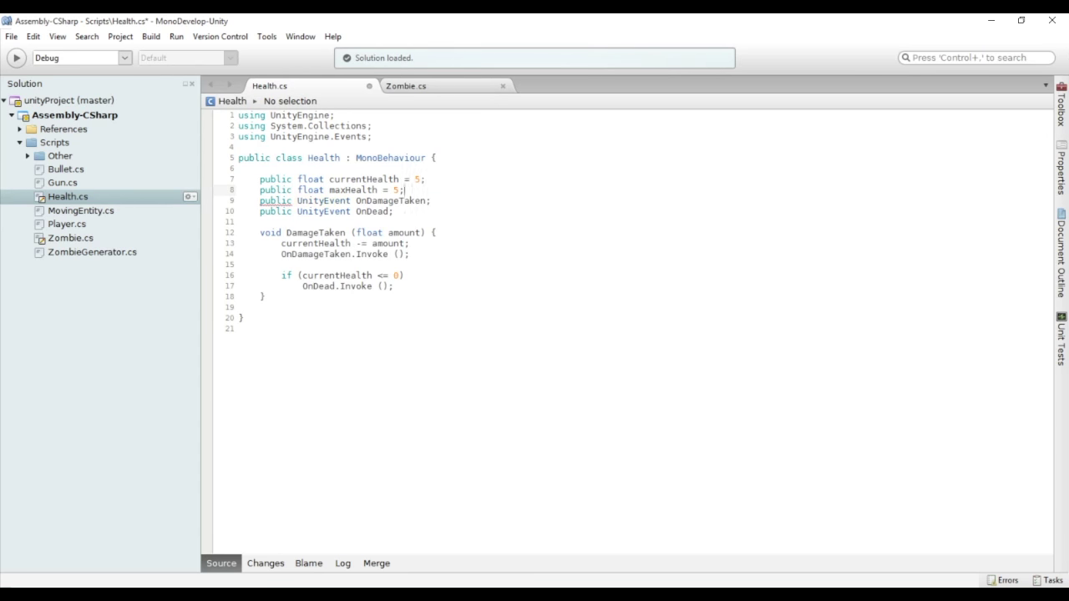
key("Return")
key("ctrl+s")
key("alt+Tab")
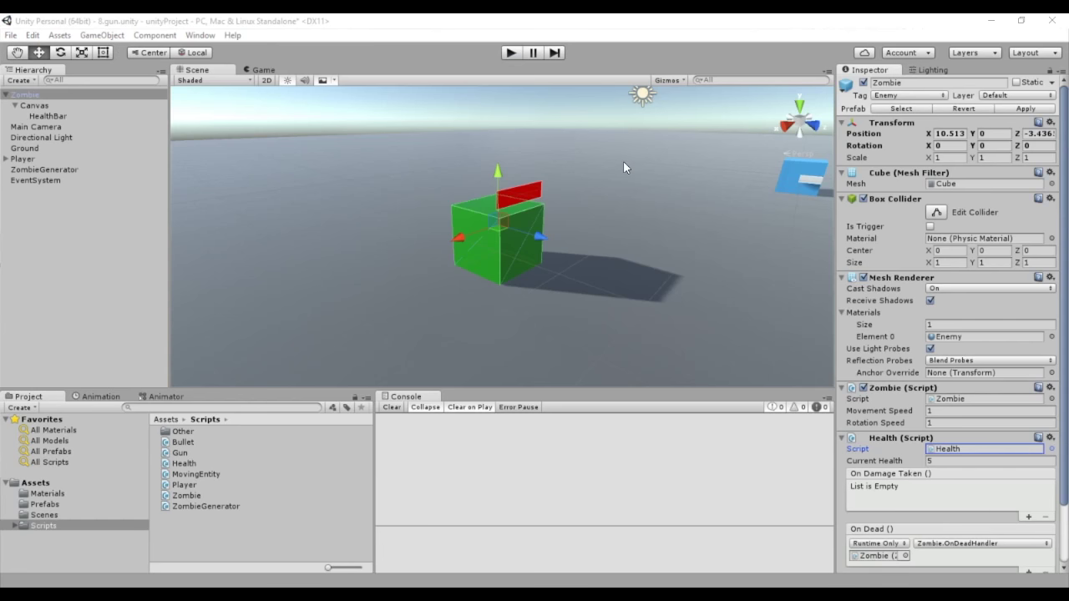
Set the Player's Max Health to 10
left_click(25, 158)
left_click(962, 459)
type("10")
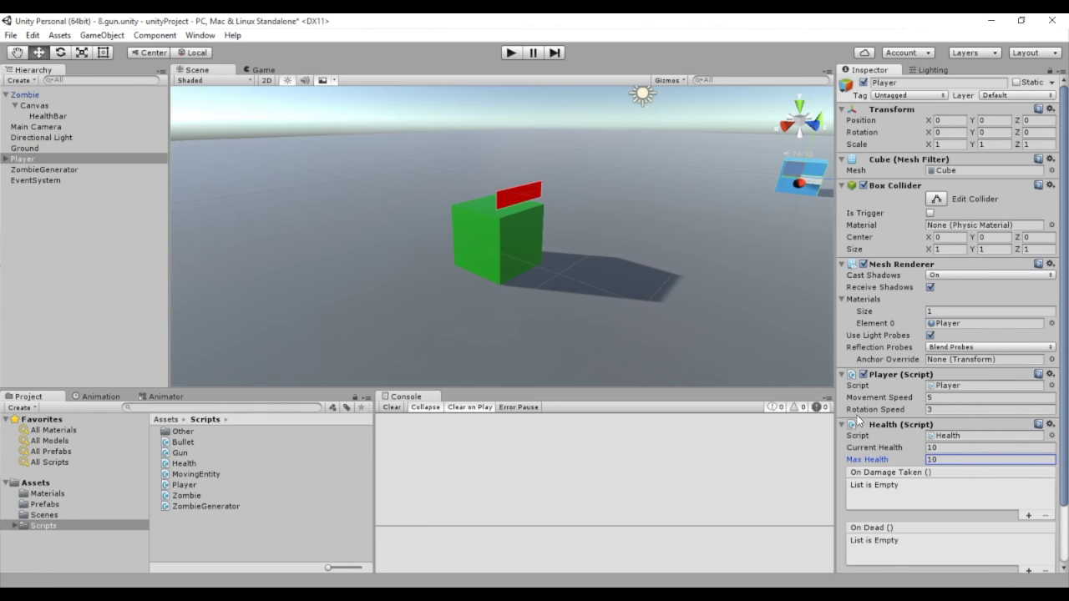
Create a HealthBar script, attach it to the zombie's HealthBar object, and open it
left_click(37, 95)
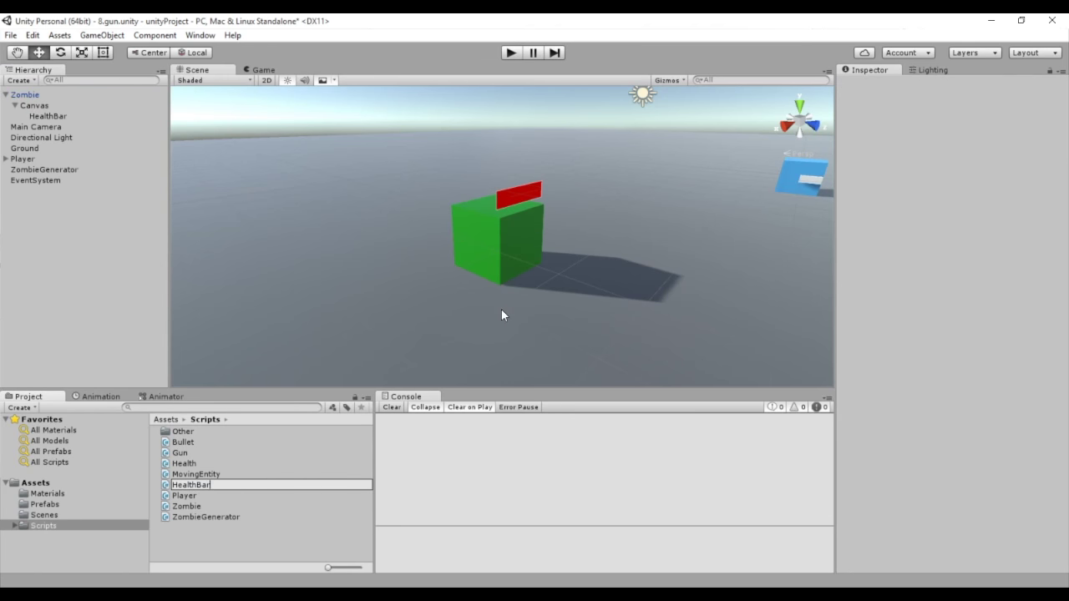
key("Return")
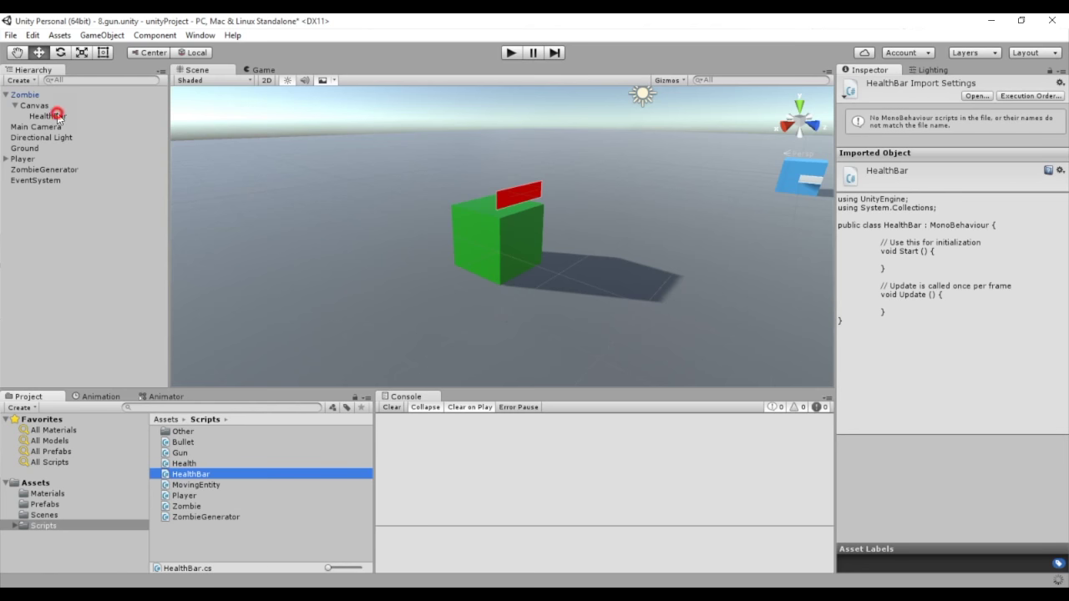
left_click(112, 272)
left_click(61, 118)
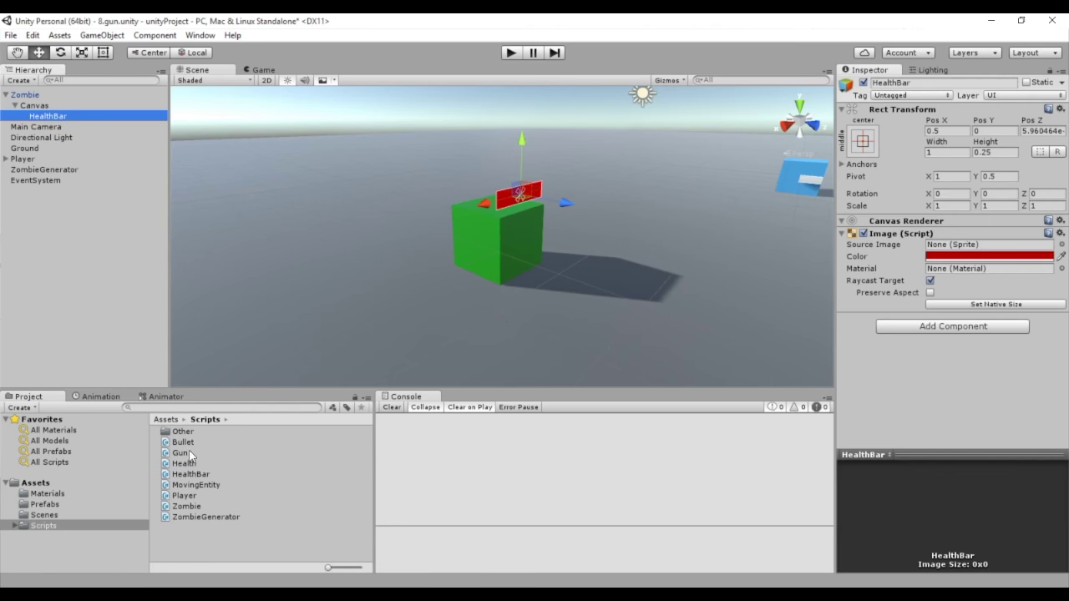
left_click_drag(194, 473, 984, 380)
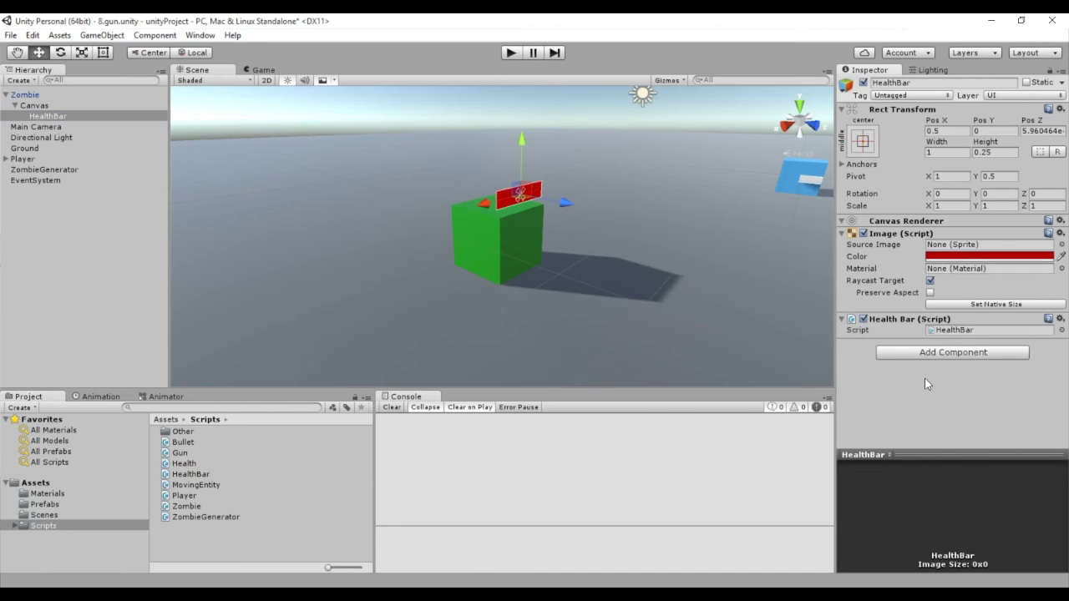
left_click(963, 332)
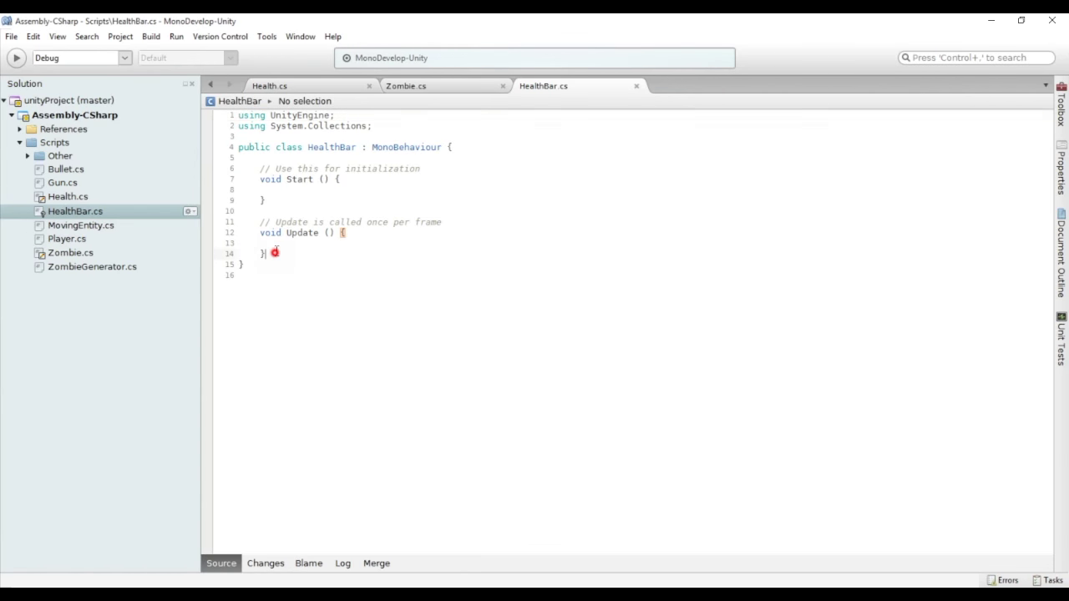
left_click_drag(268, 254, 253, 171)
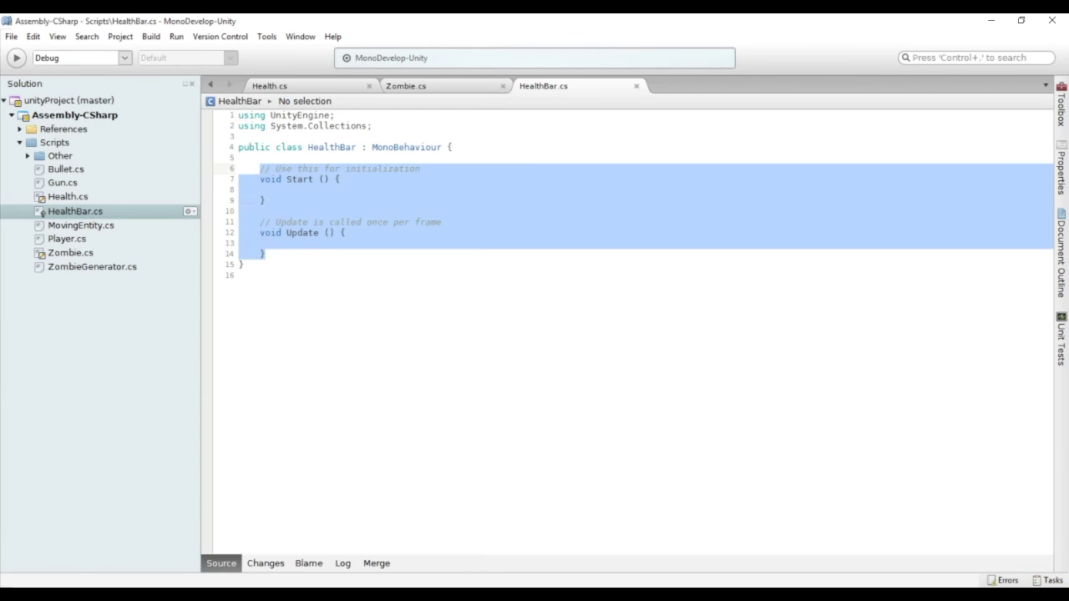
Replace the default methods with a Health field assigned via GetComponentInParent<Health>() in Start
key("BackSpace")
key("Return")
key("Return")
key("Up")
type("Health health;")
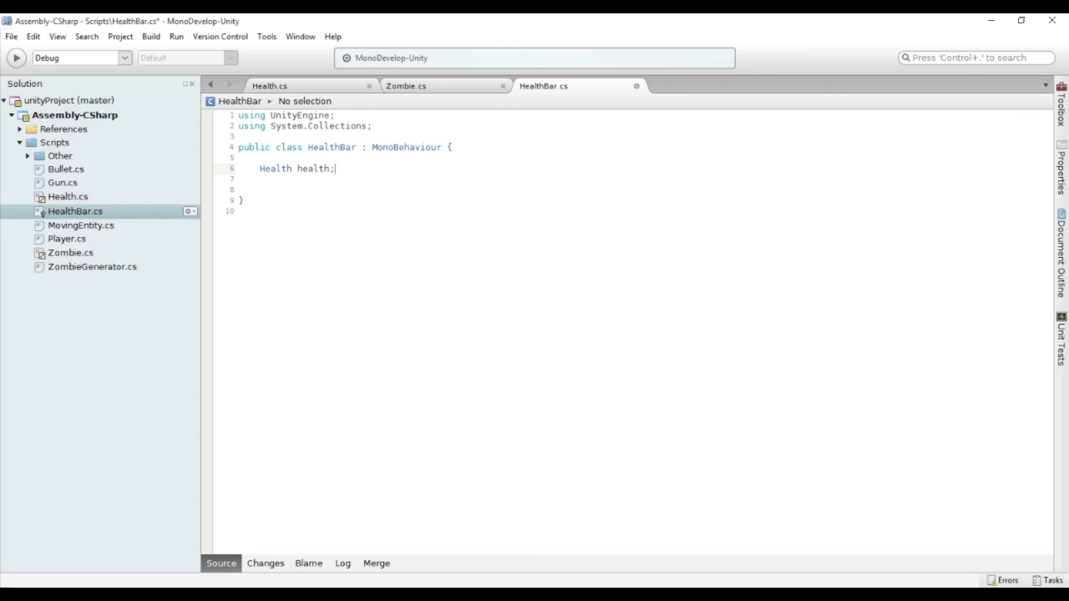
key("Return")
key("Return")
type("void Start () {")
key("Return")
type("health = GetCom")
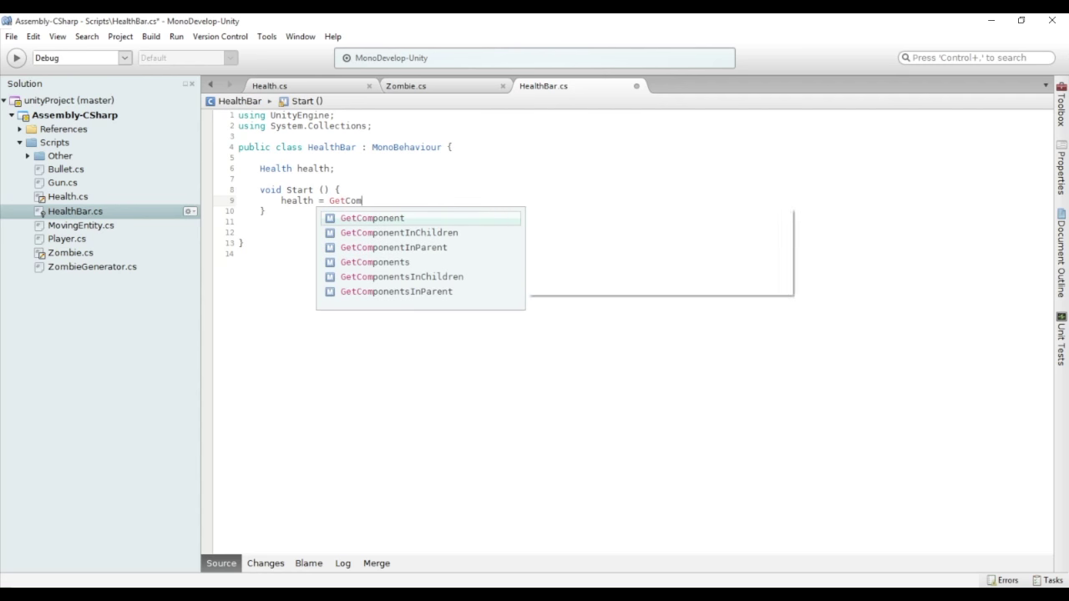
key("Down")
key("Down")
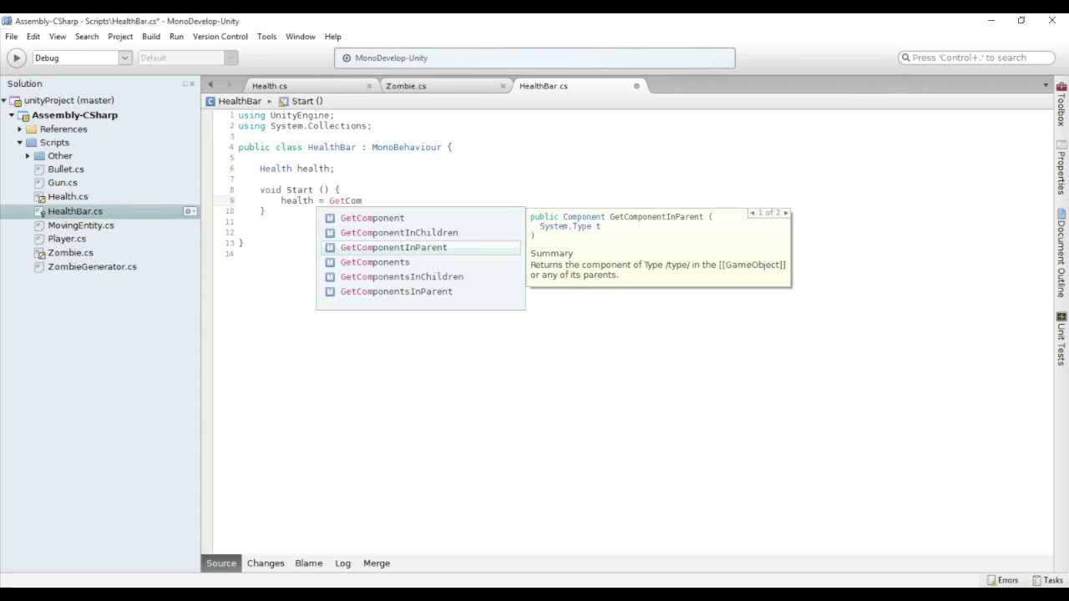
key("Return")
type("<Health")
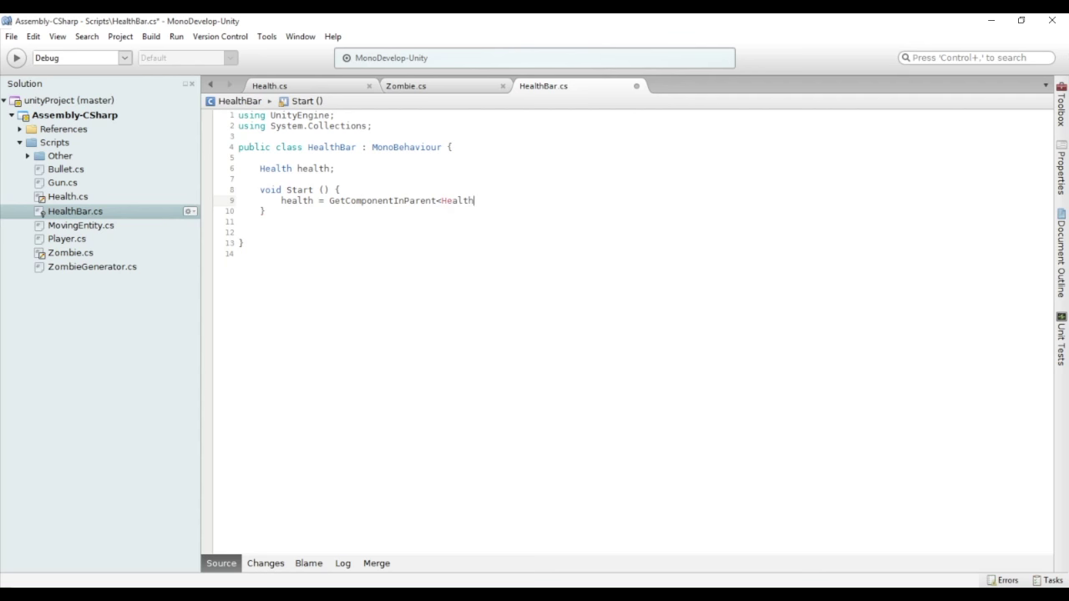
type("> ();")
Add an empty public UpdateHealth method below Start
key("Down")
key("Return")
key("Return")
type("oid")
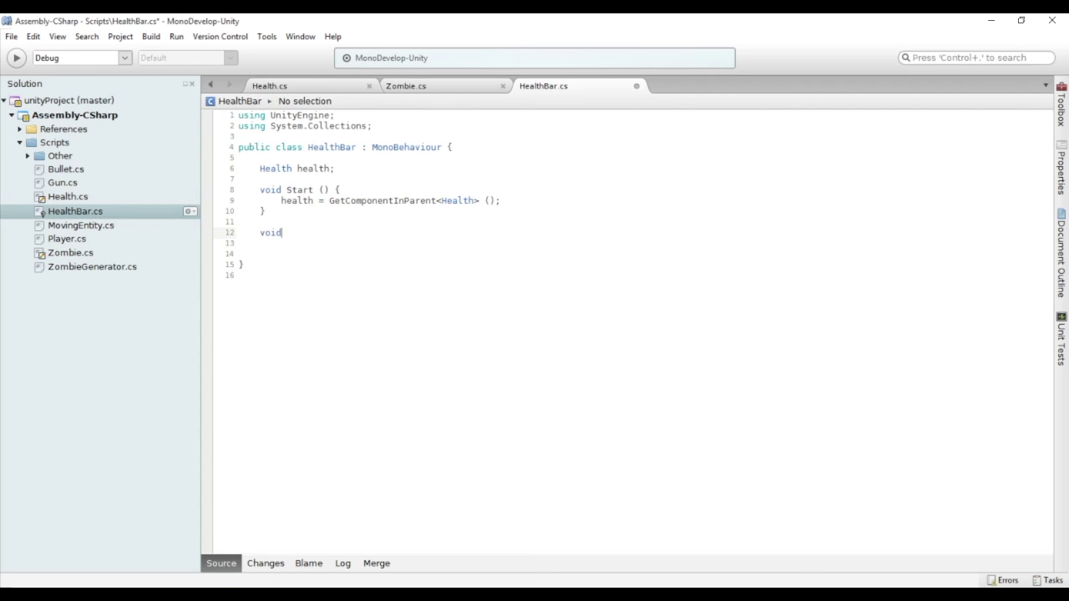
type(" UpdateHeal")
type("th () {")
key("Return")
type("}")
left_click(260, 232)
type("public")
Make UpdateHealth scale the bar's X by currentHealth / maxHealth, then save and return to Unity
key("End")
key("Return")
type("float x")
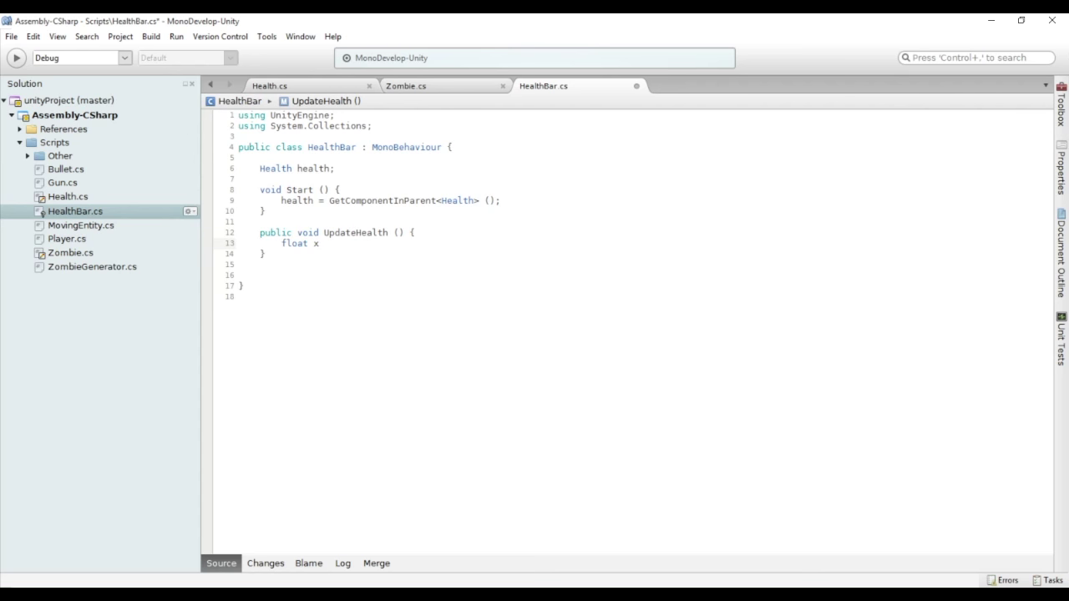
type(" = health.currentHealth / health.maxHealth;")
key("Return")
type("transform.localscale = new Vector3(x,1,1);")
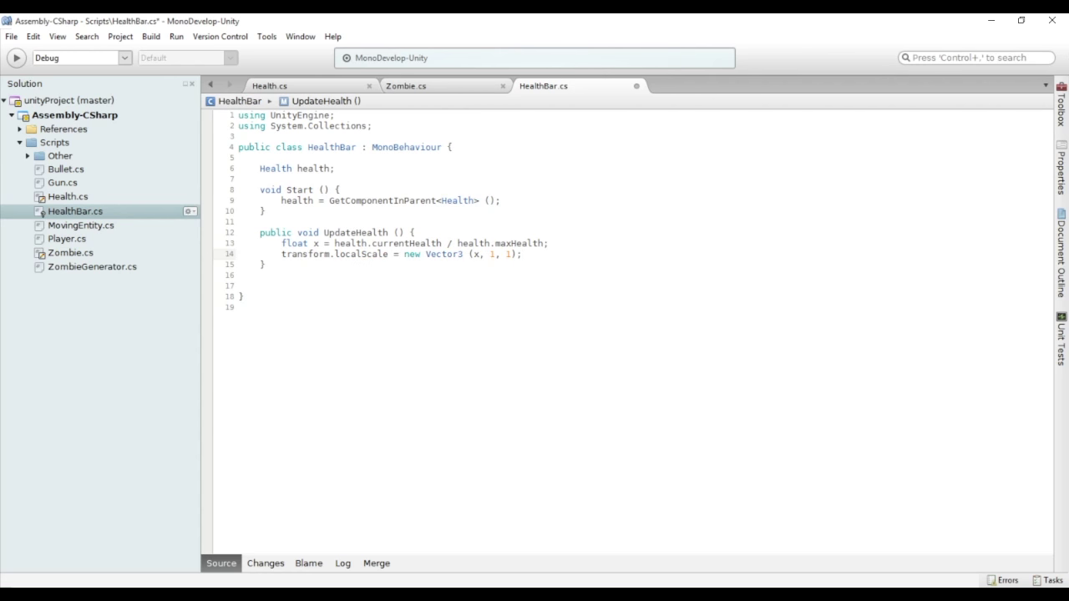
key("ctrl+s")
key("alt+Tab")
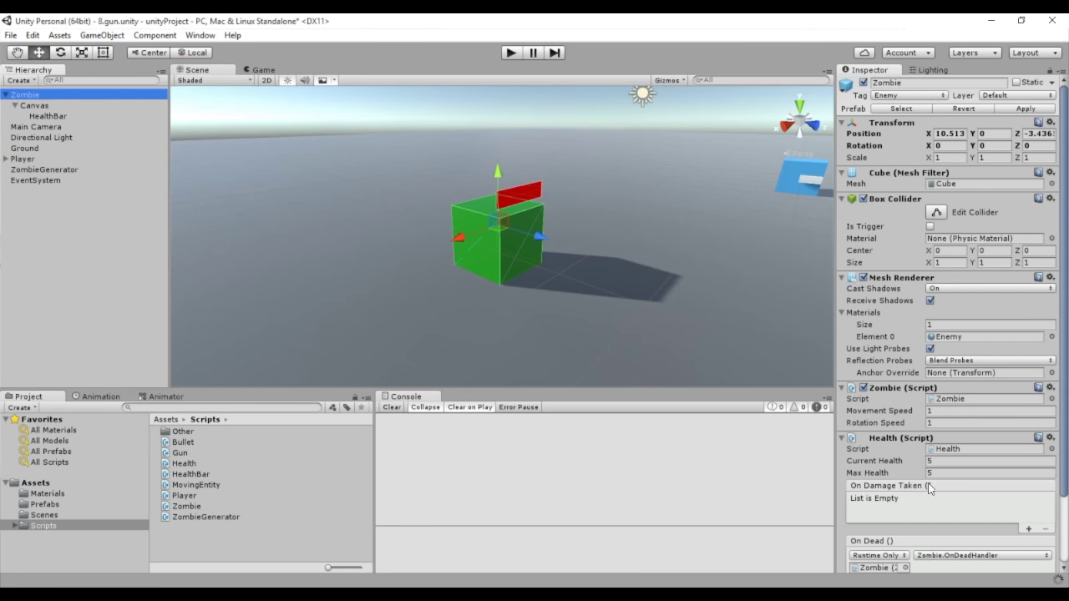
Add an On Damage Taken listener that calls HealthBar.UpdateHealth() on the HealthBar object
left_click(1028, 529)
left_click_drag(62, 118, 874, 515)
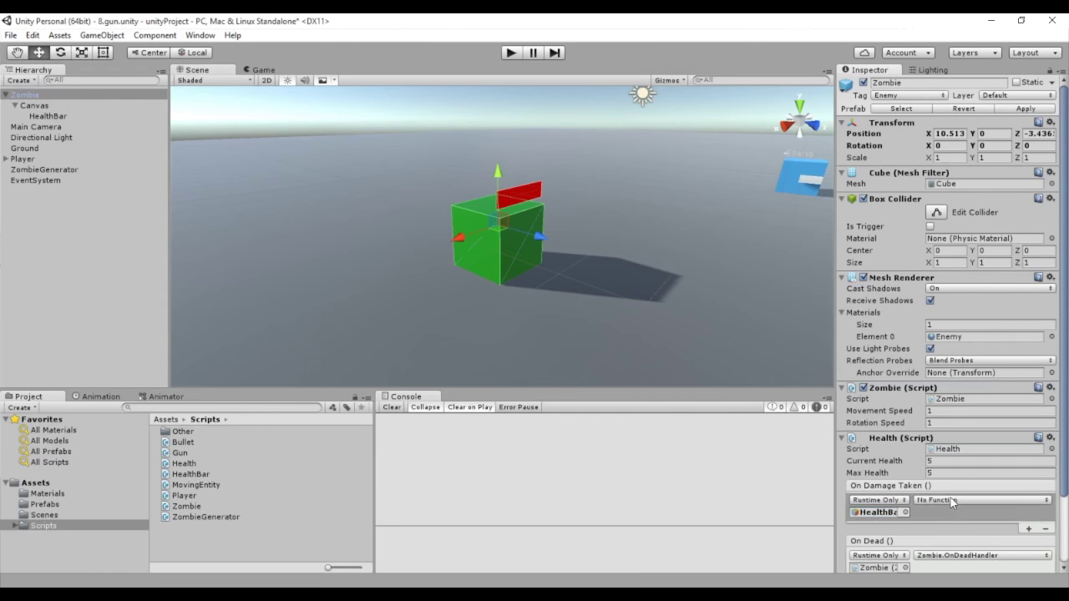
left_click(950, 501)
mouse_move(952, 496)
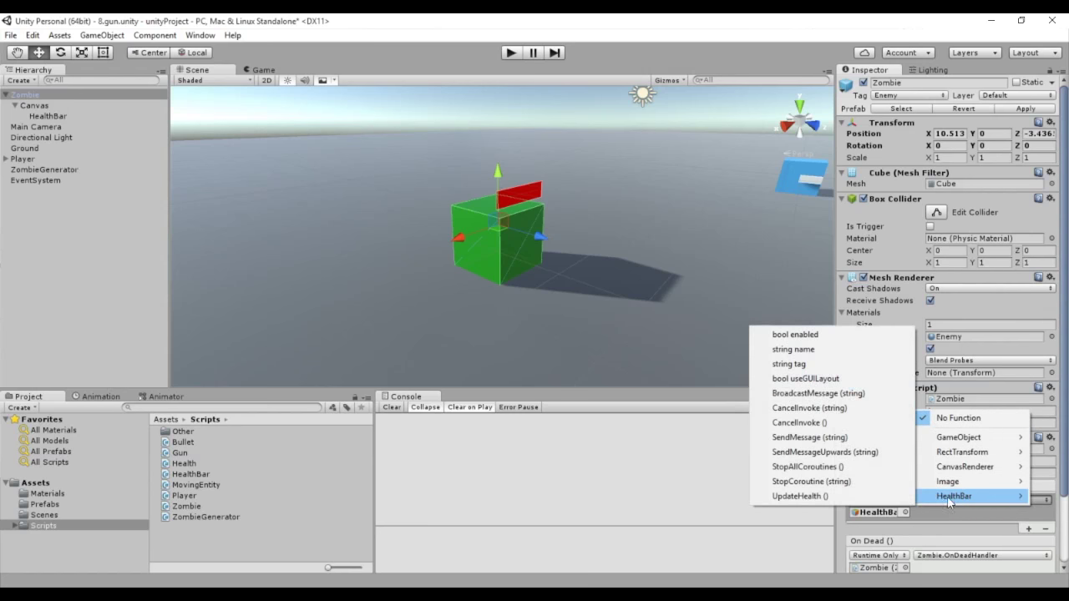
left_click_drag(841, 496, 840, 496)
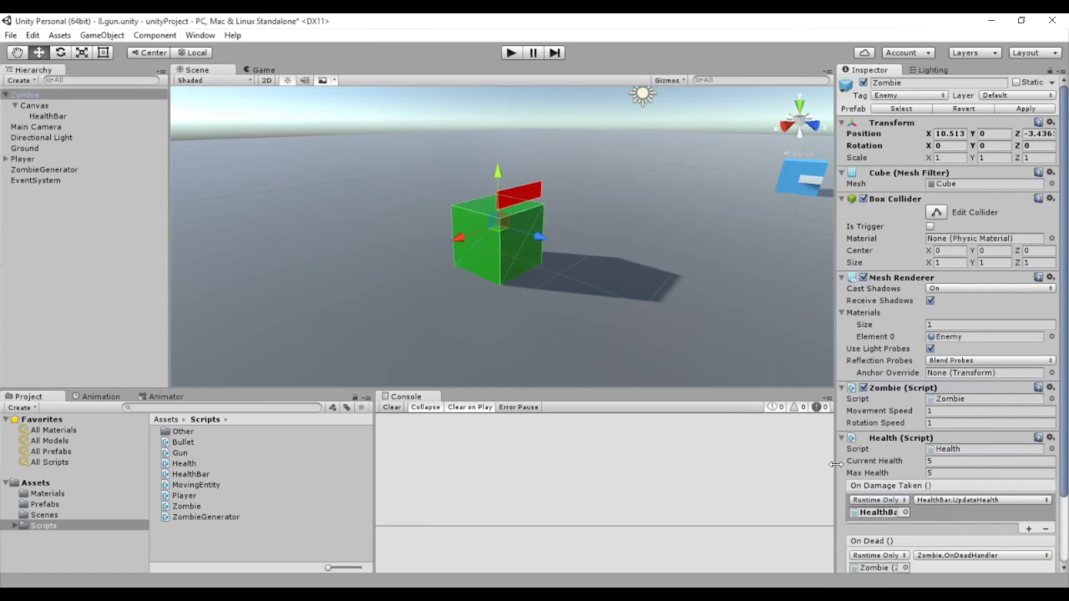
Reselect the Zombie and apply the listener change to the Zombie prefab
left_click(504, 110)
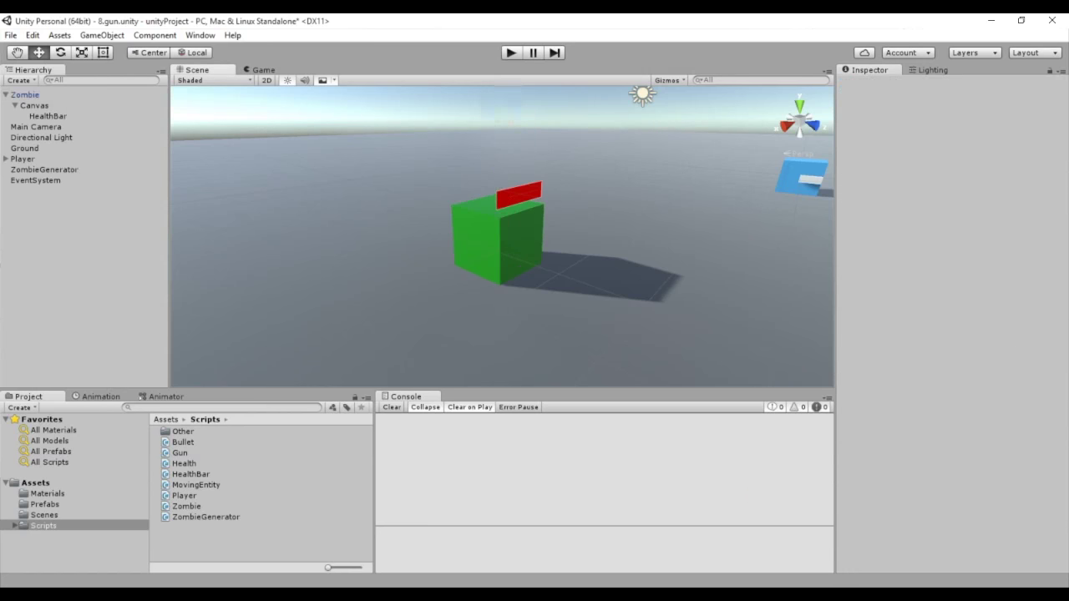
left_click(39, 97)
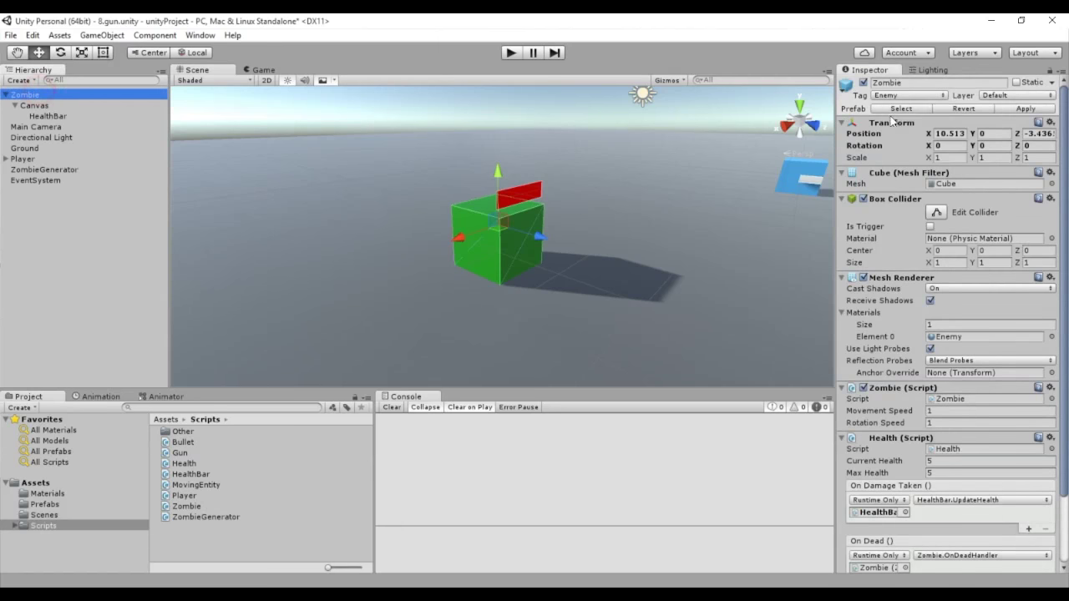
left_click(1013, 108)
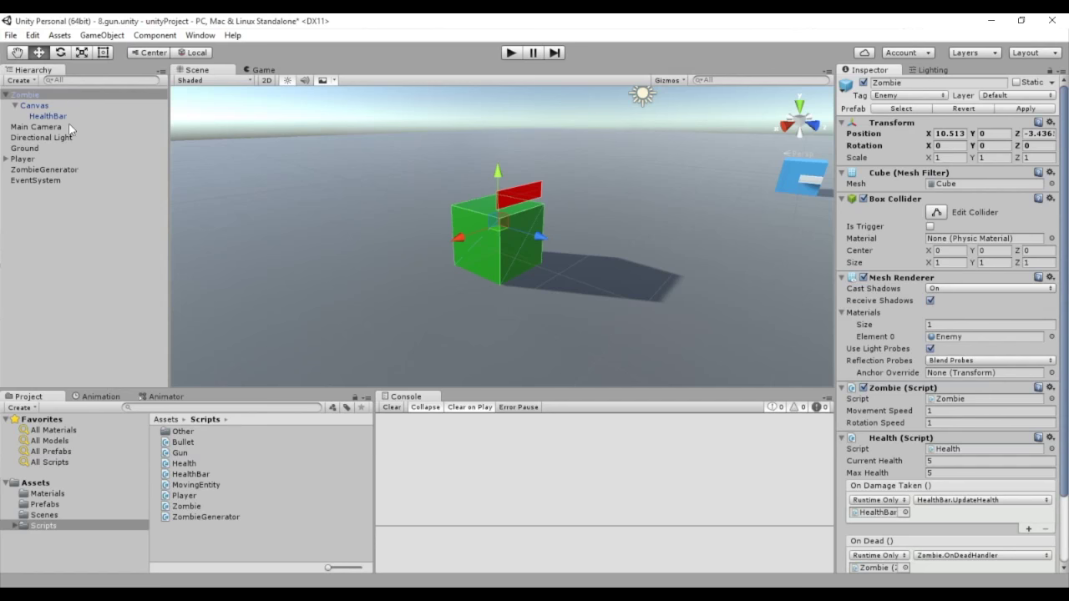
left_click(72, 94)
Delete the placed Zombie, run the game, and shoot the spawned Zombie(Clone) enemies to shrink their health bars
key("Delete")
left_click(510, 52)
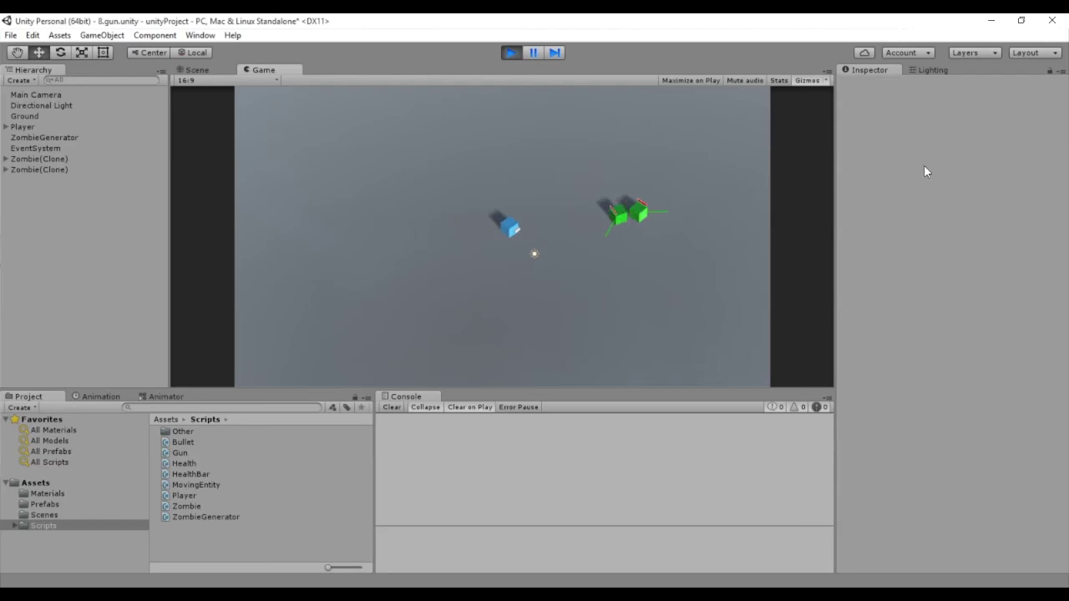
left_click(533, 181)
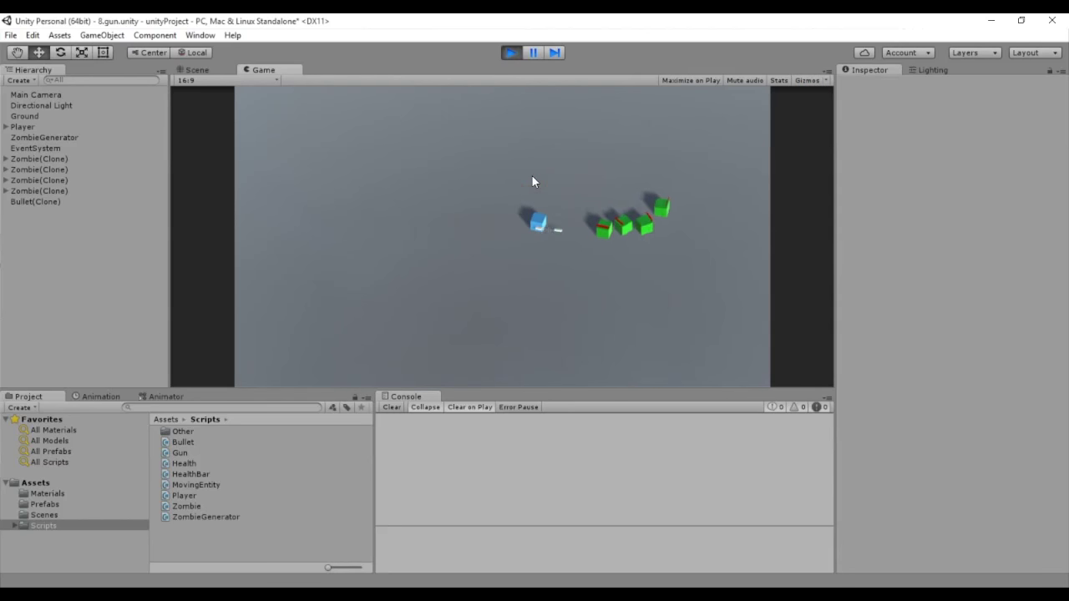
left_click(533, 181)
left_click(533, 181)
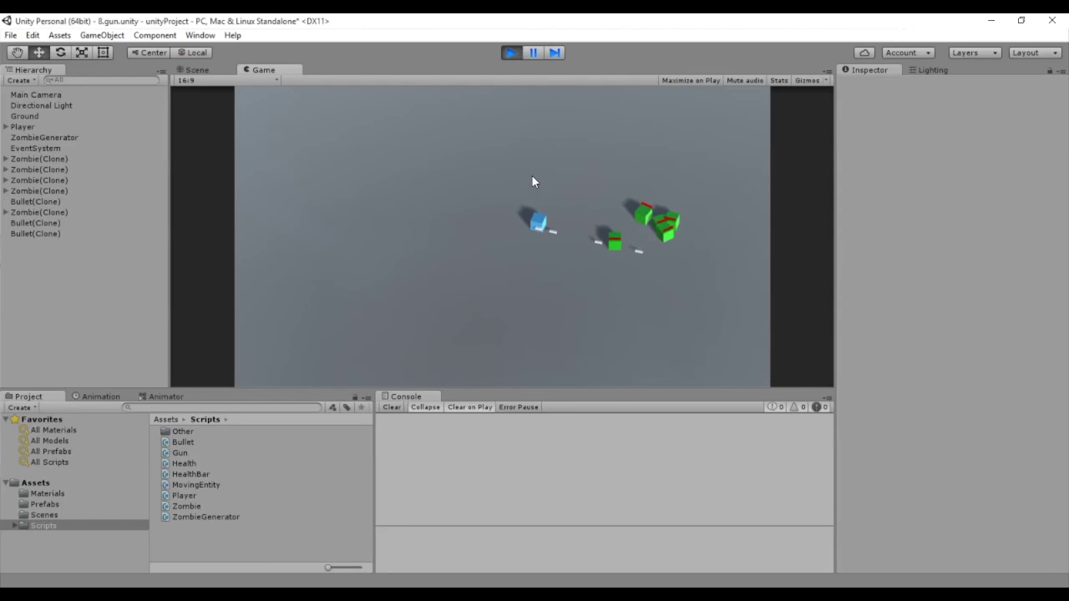
left_click(533, 181)
key("d")
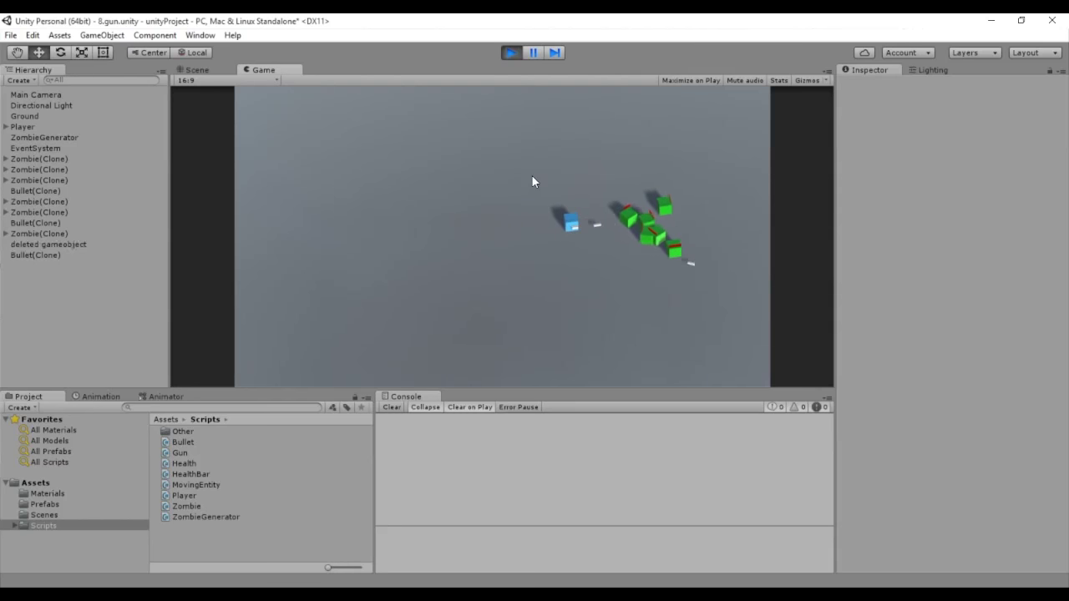
left_click(533, 180)
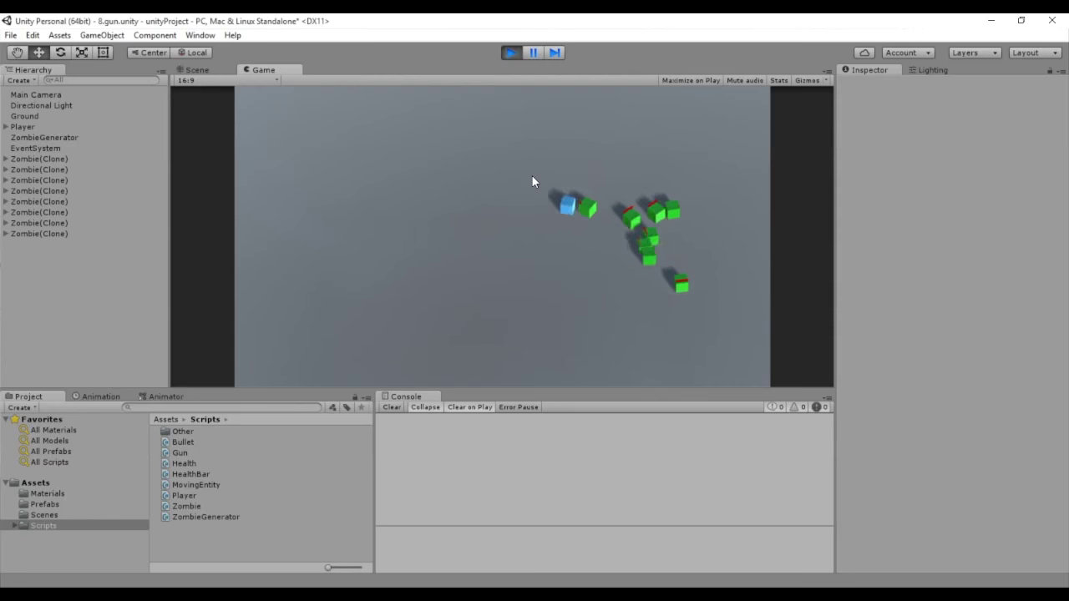
left_click(532, 181)
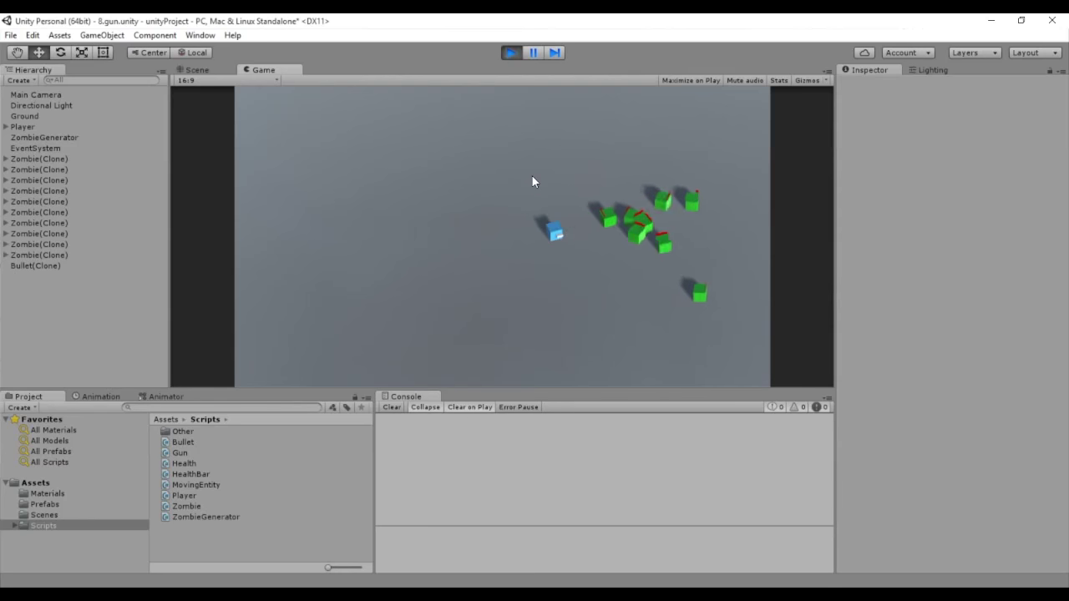